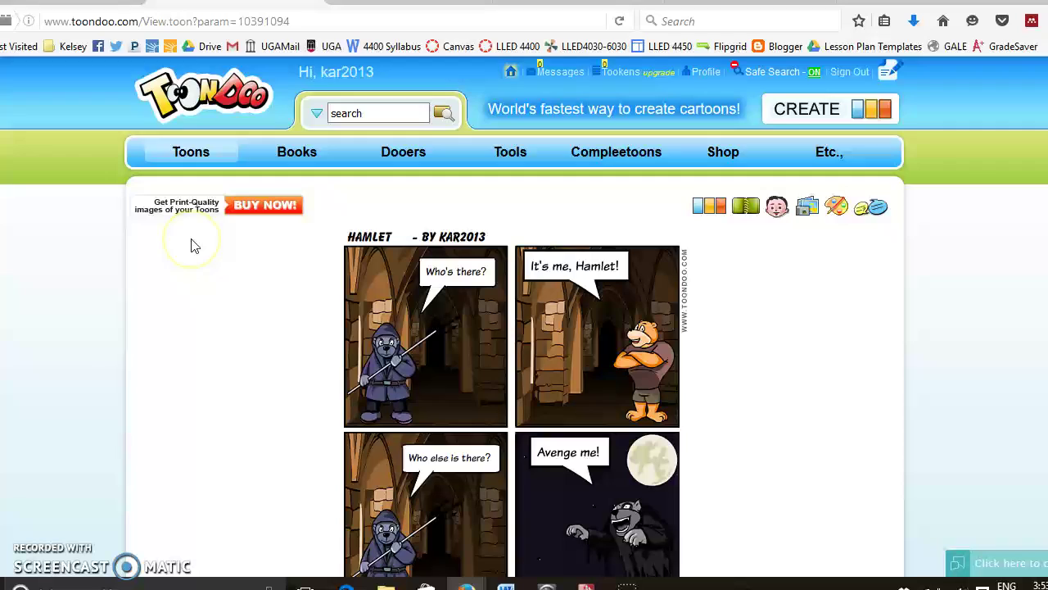
- Scroll through the finished bear Hamlet comic, then return to the ToonDoo home page
scroll(192, 244, down, 2)
scroll(191, 245, down, 2)
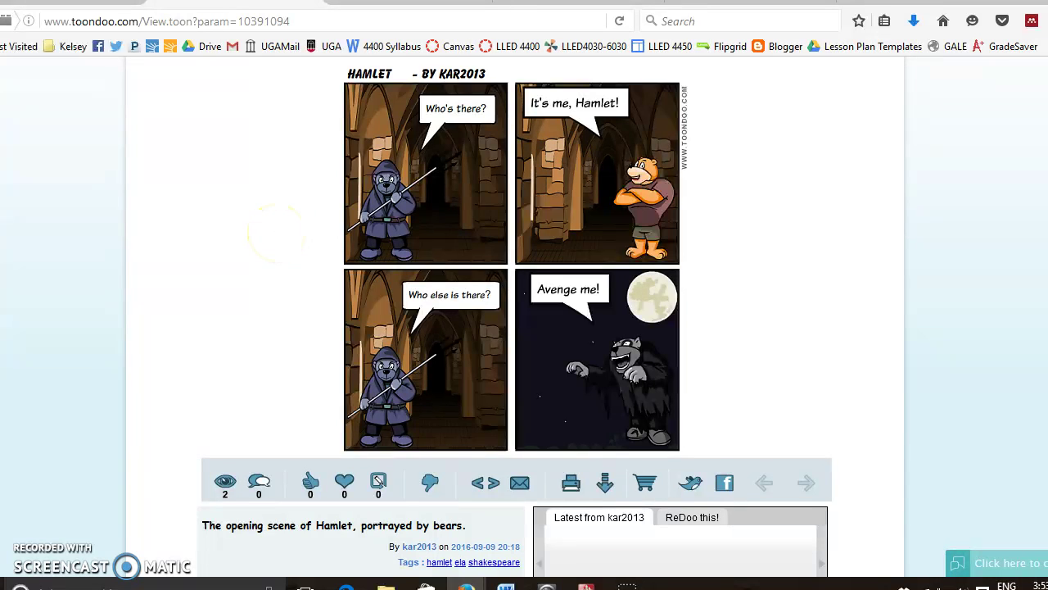
scroll(276, 234, up, 3)
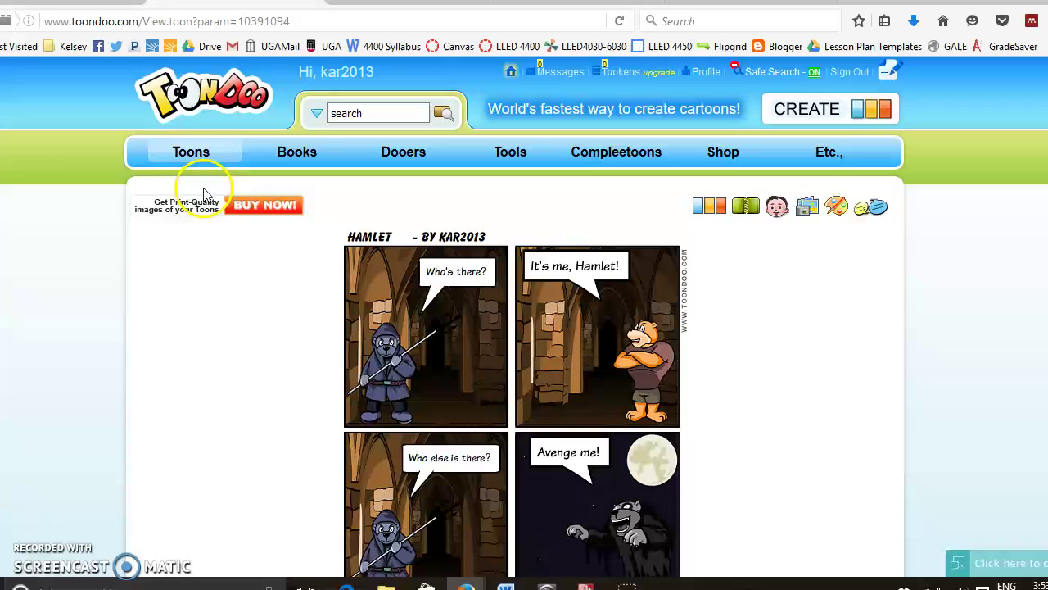
mouse_move(191, 156)
click(188, 104)
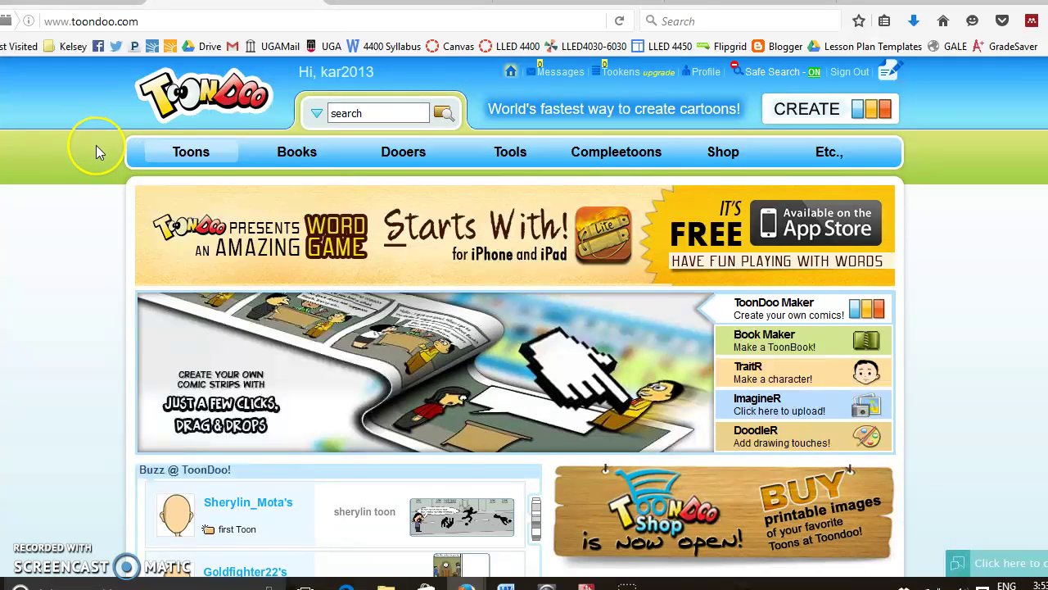
- Create a new blank comic using the three-panel horizontal layout
click(803, 112)
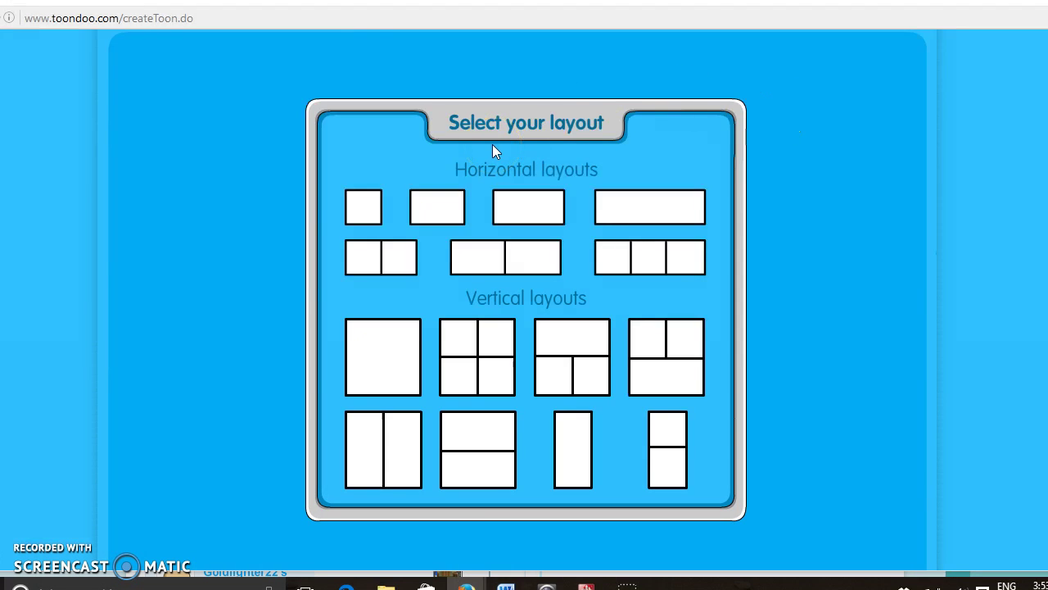
click(729, 352)
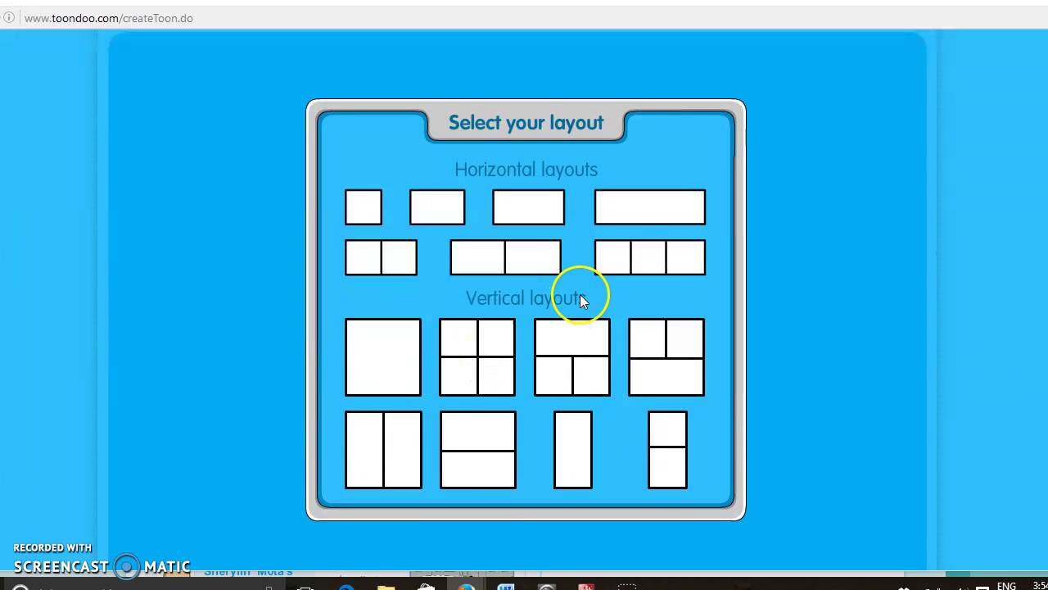
click(606, 270)
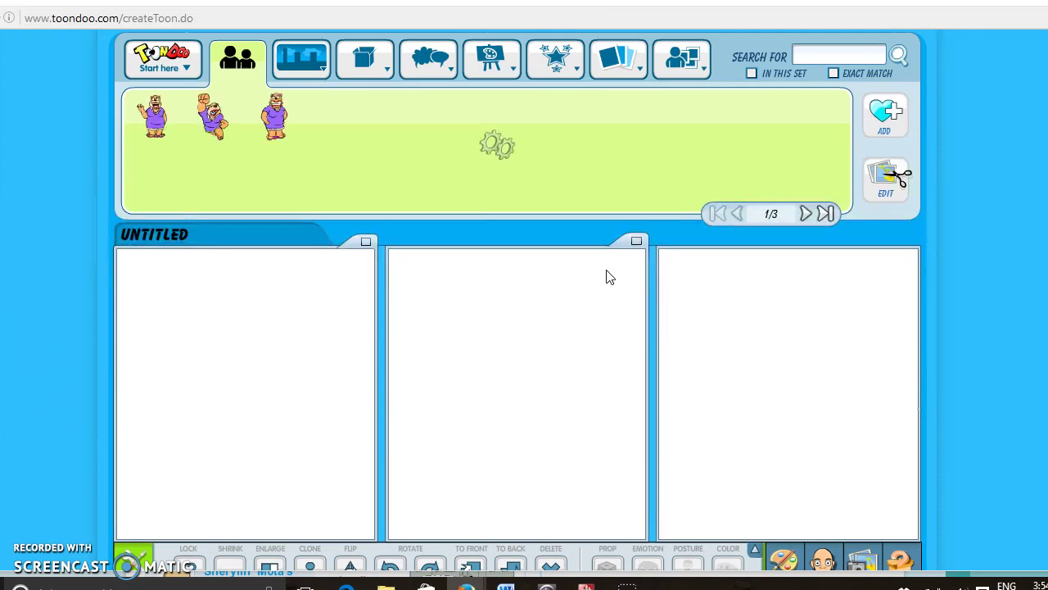
- Place the waving bear character into the first panel
click(262, 246)
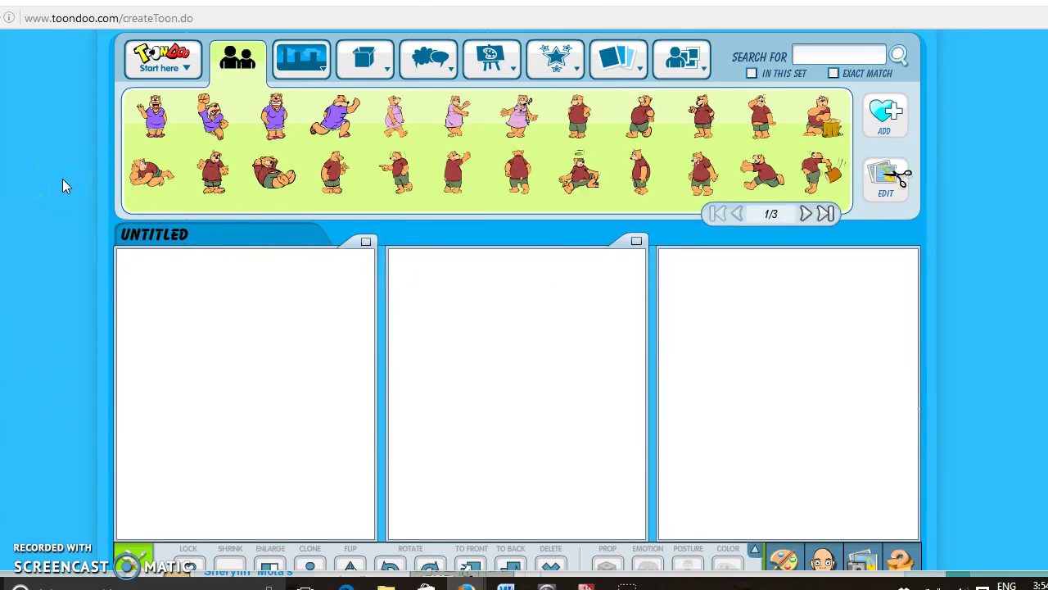
click(453, 146)
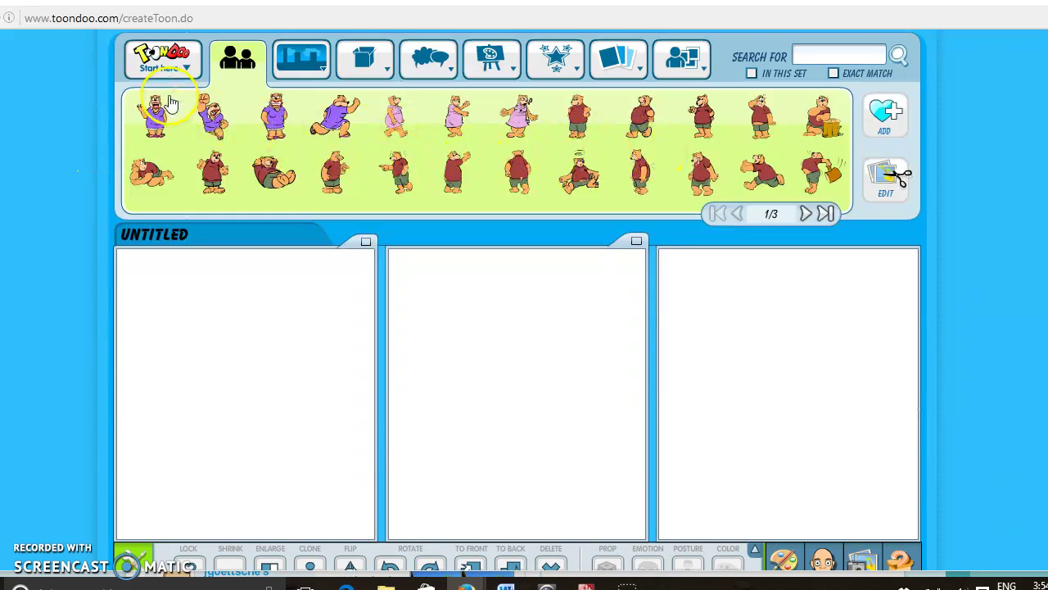
drag(158, 117, 174, 461)
click(77, 285)
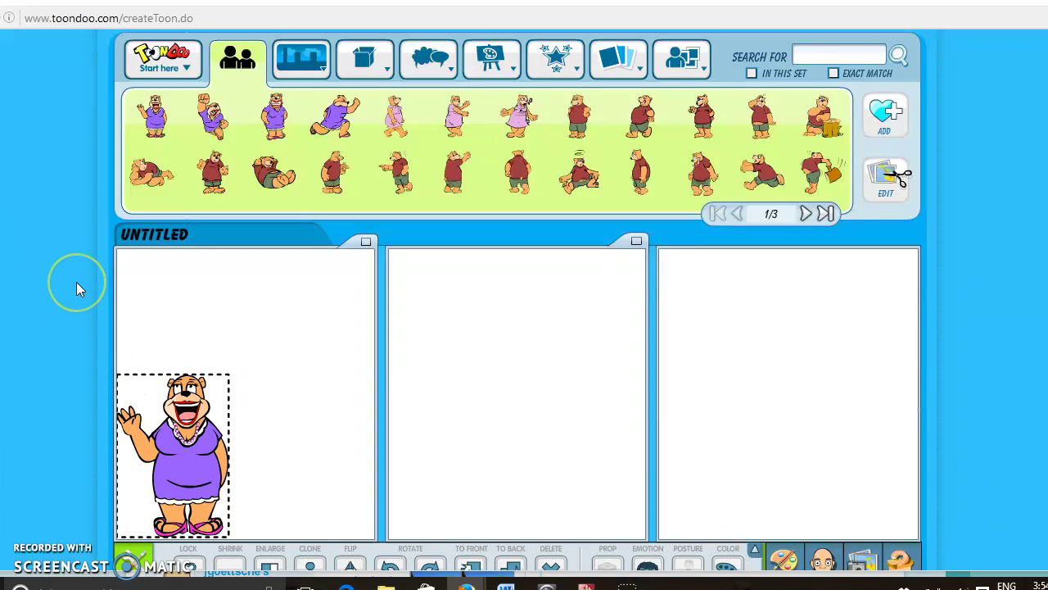
scroll(77, 281, down, 1)
drag(77, 282, 102, 425)
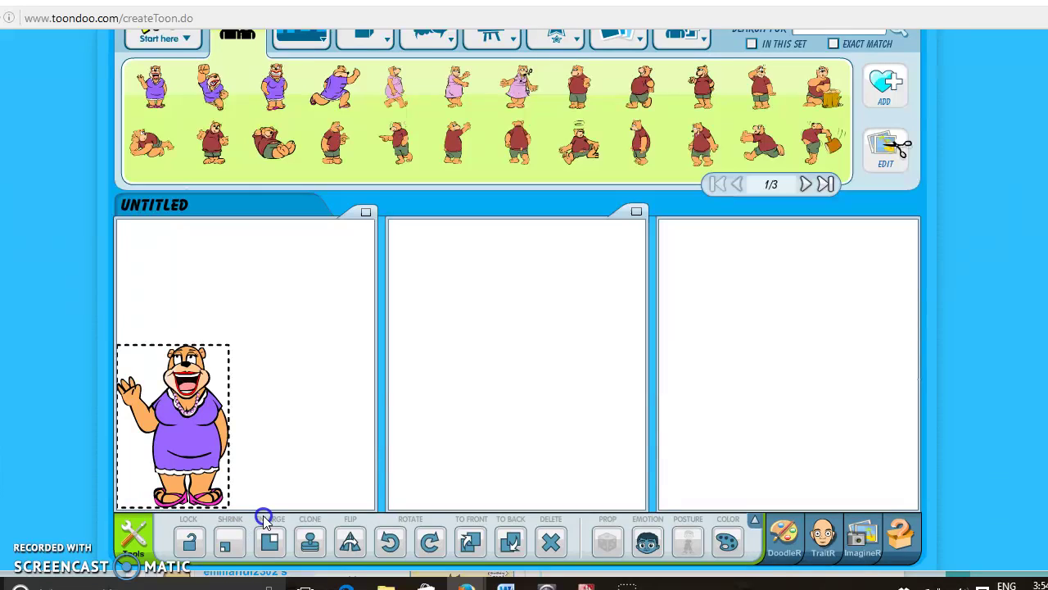
- Try Shrink, Enlarge, Flip, Rotate, To Front and To Back on the bear, then delete it
click(230, 543)
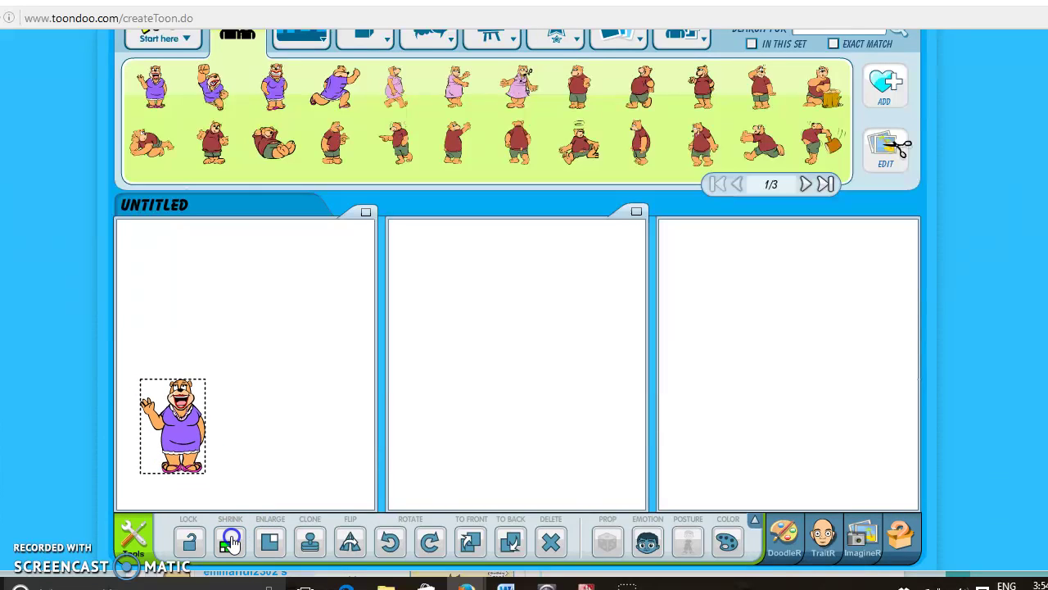
click(271, 542)
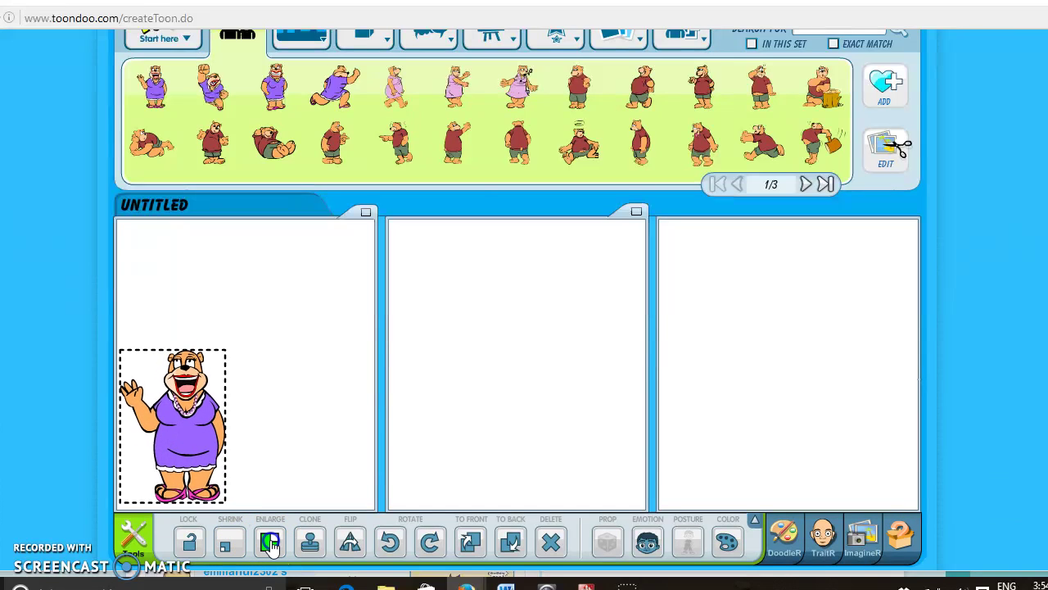
click(239, 549)
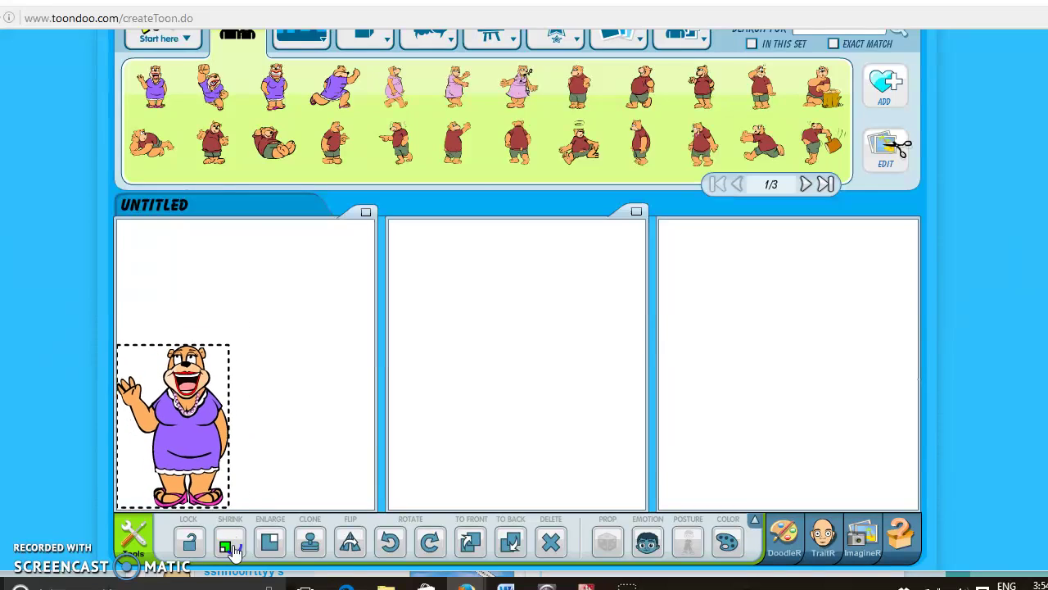
click(349, 544)
click(390, 545)
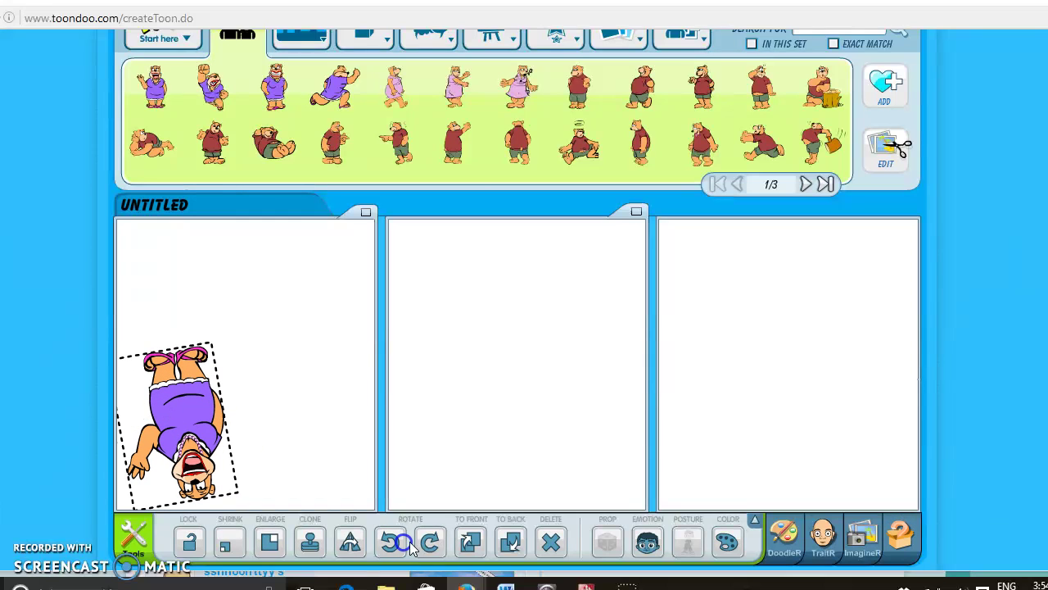
click(470, 543)
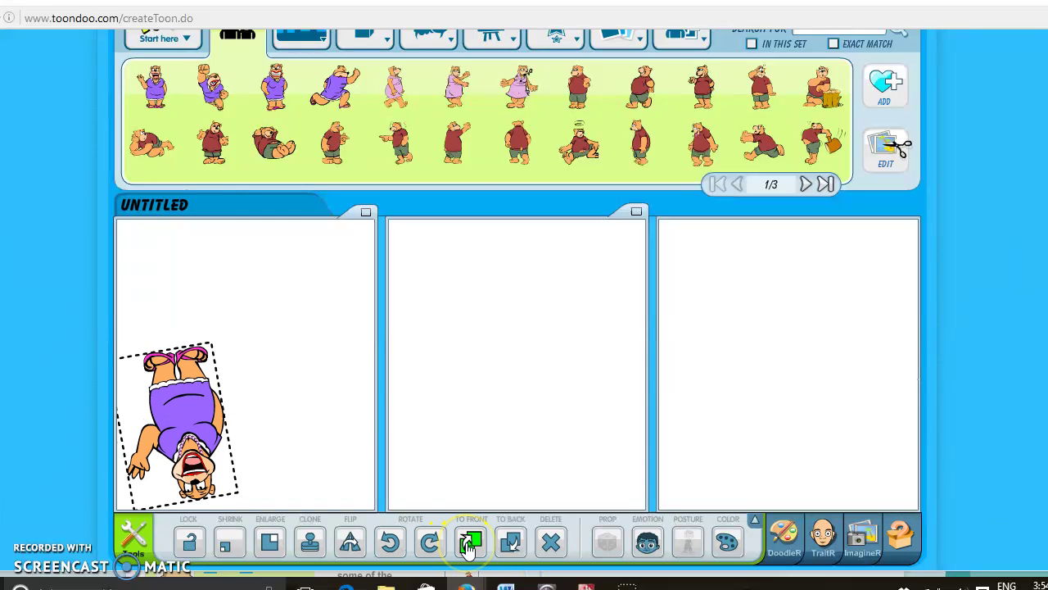
click(506, 547)
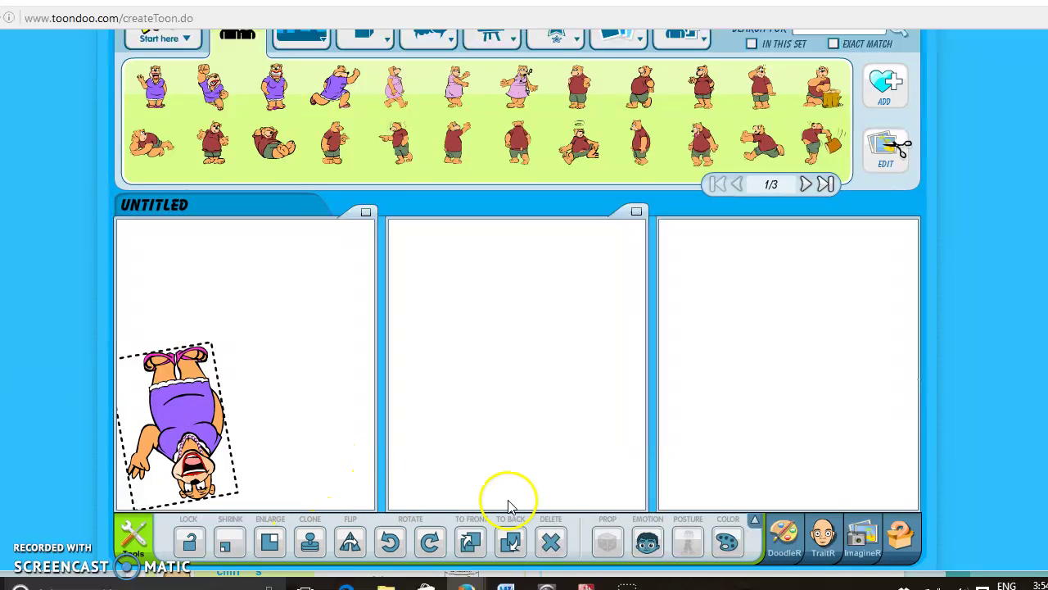
click(552, 543)
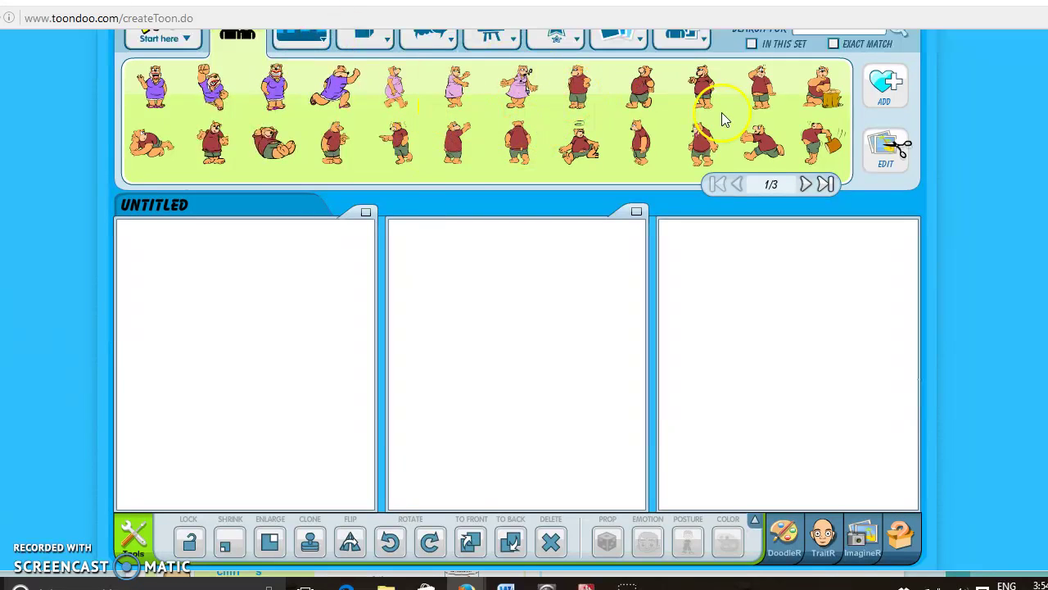
- Place the Women character lying with a laptop into the first panel
scroll(442, 117, up, 1)
mouse_move(238, 72)
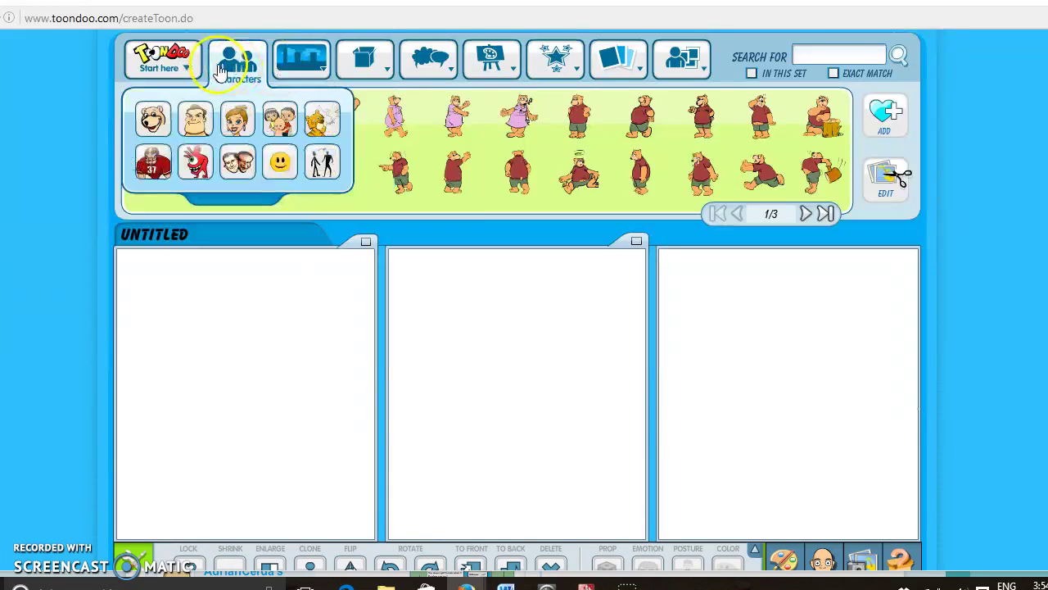
click(205, 123)
click(239, 121)
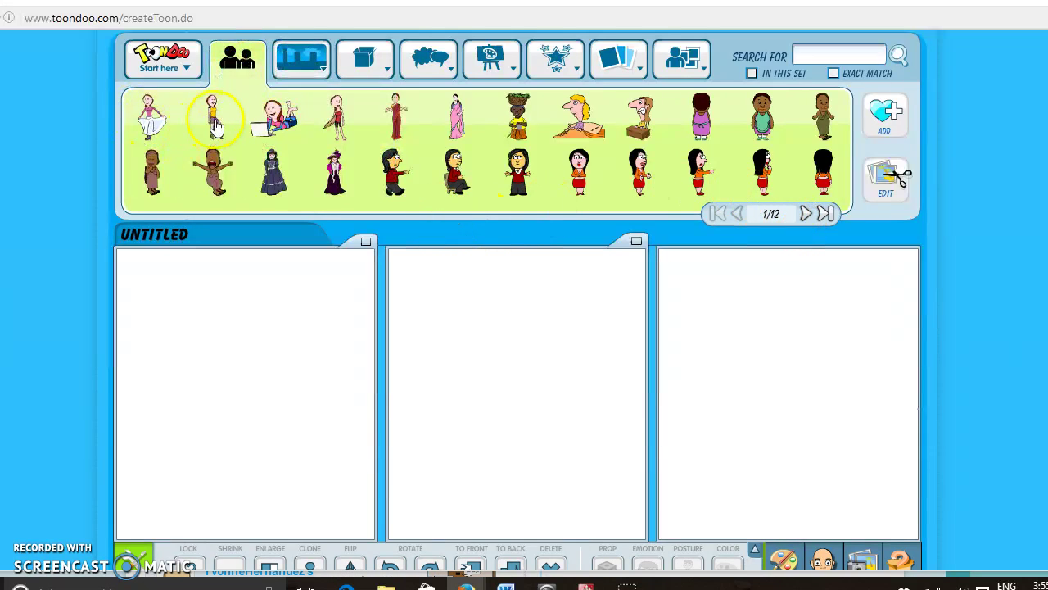
click(281, 137)
drag(281, 138, 251, 423)
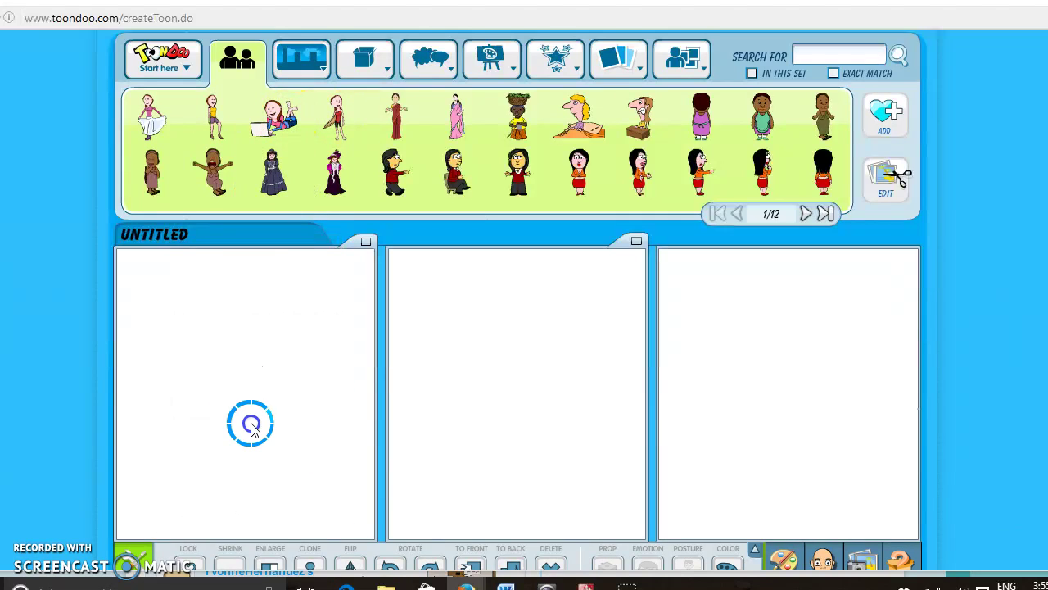
- Give the girl an angry, frustrated expression and adjust her posture and colour
scroll(473, 367, down, 1)
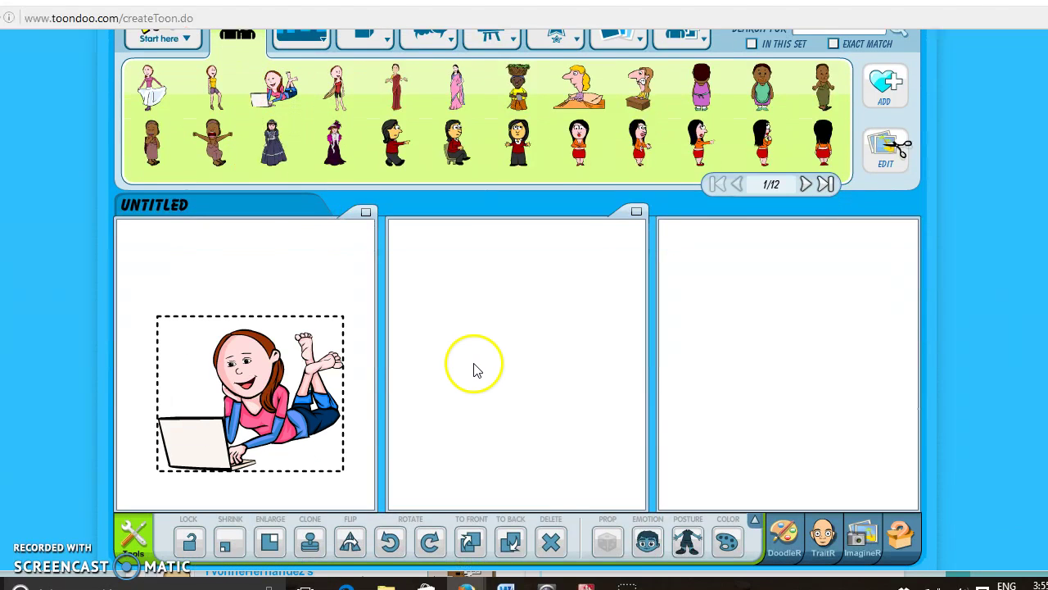
drag(630, 545, 698, 554)
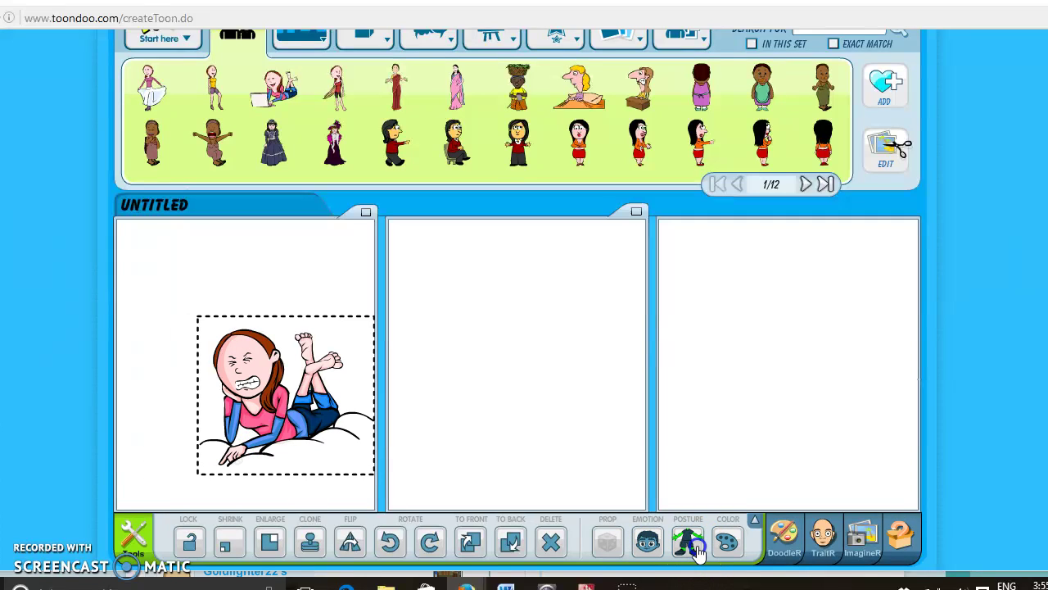
click(699, 554)
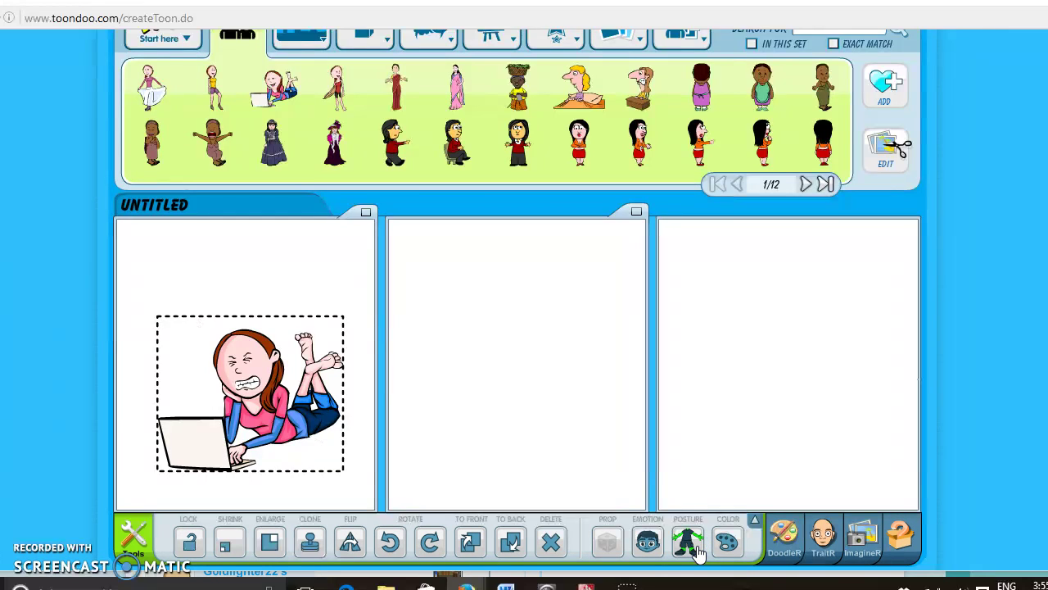
click(725, 544)
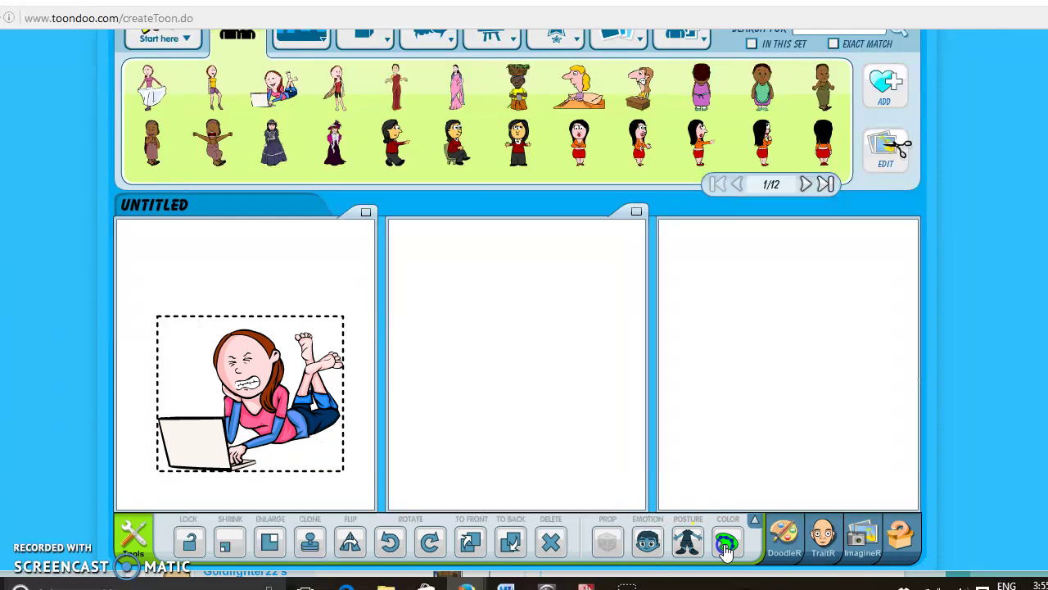
- Search backgrounds for 'house' and set the plain room backdrop in panel 1
scroll(573, 374, up, 1)
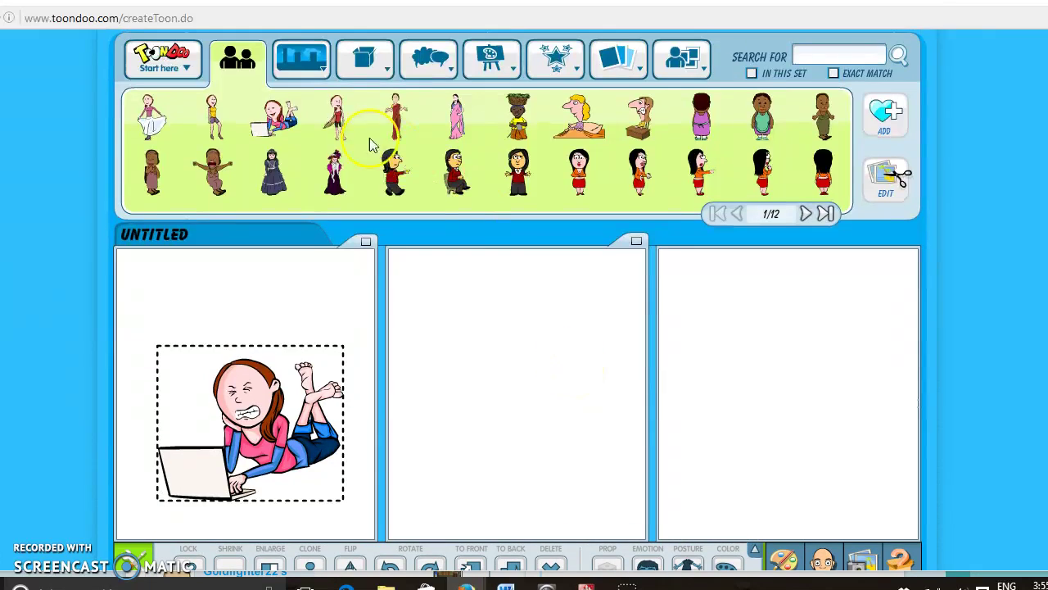
click(296, 67)
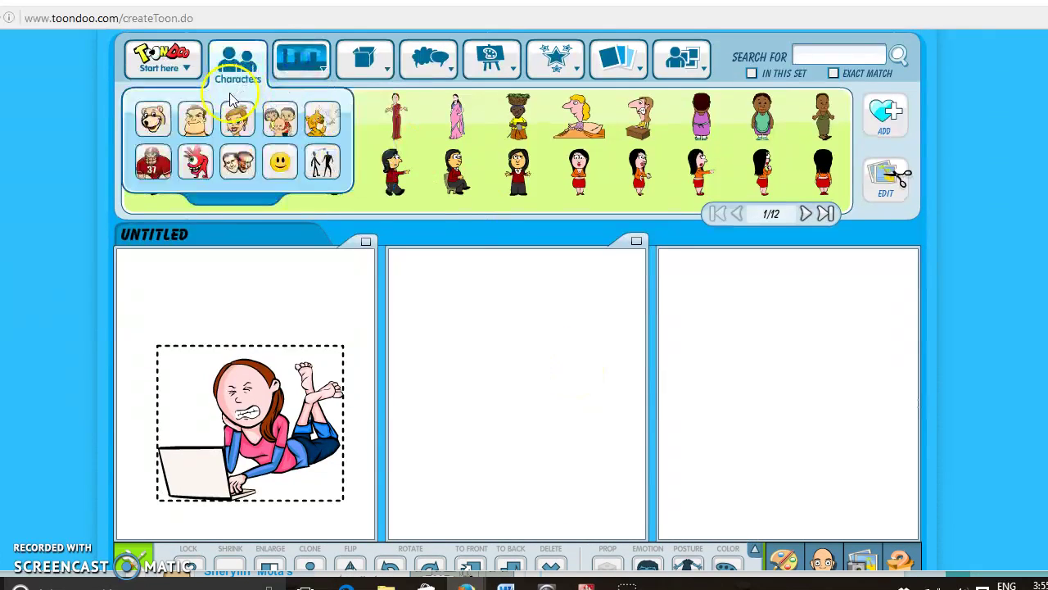
click(363, 121)
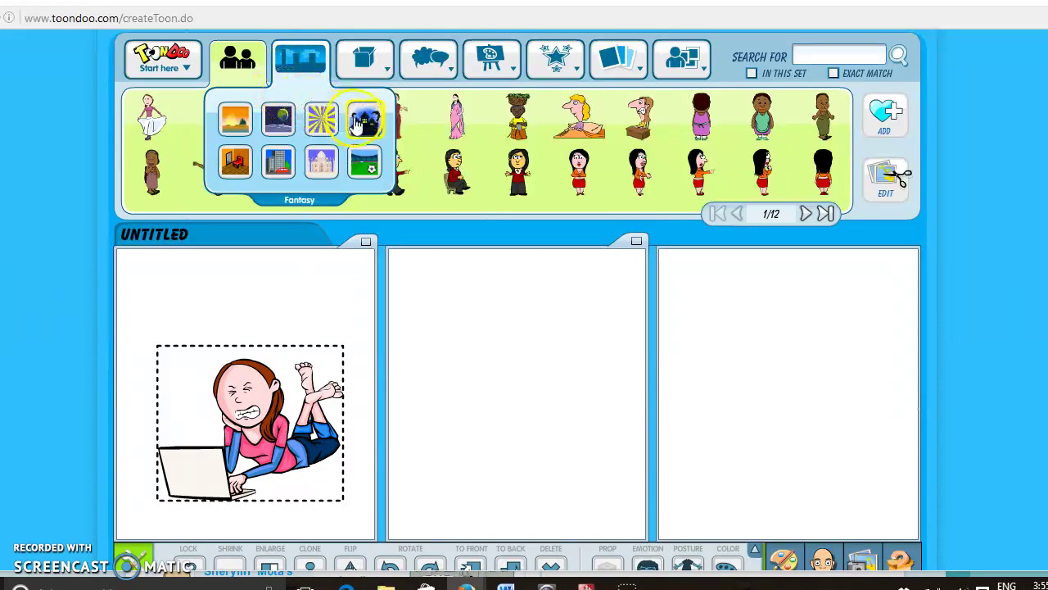
click(364, 161)
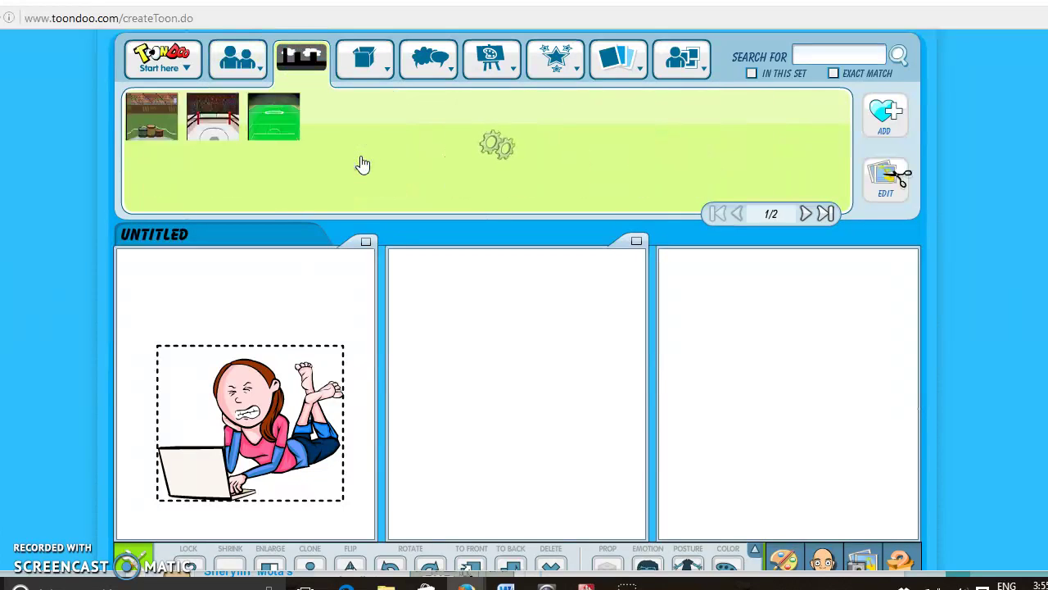
click(686, 109)
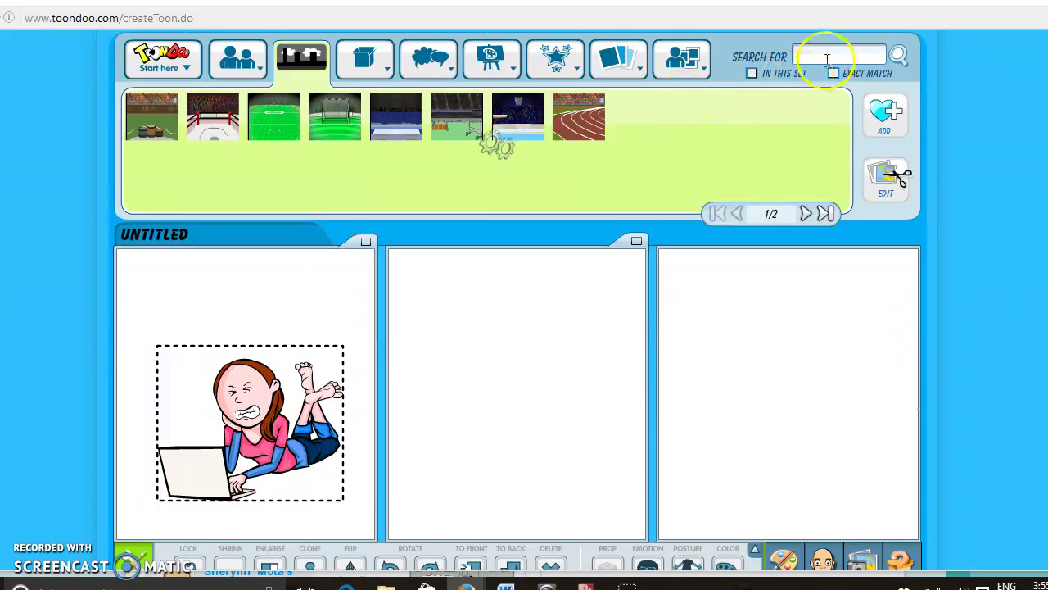
click(819, 52)
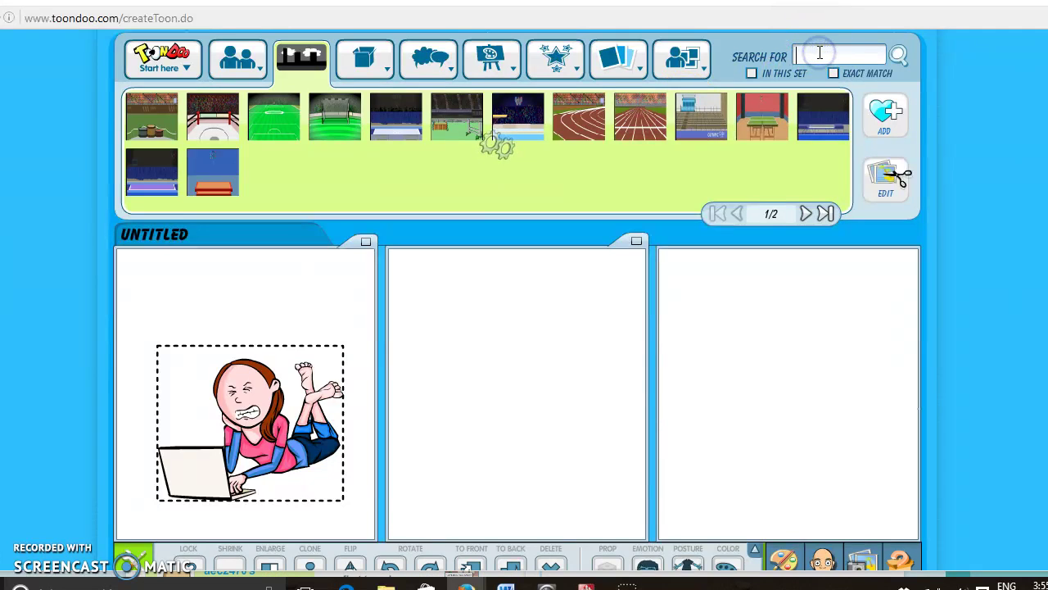
text(house)
key(Return)
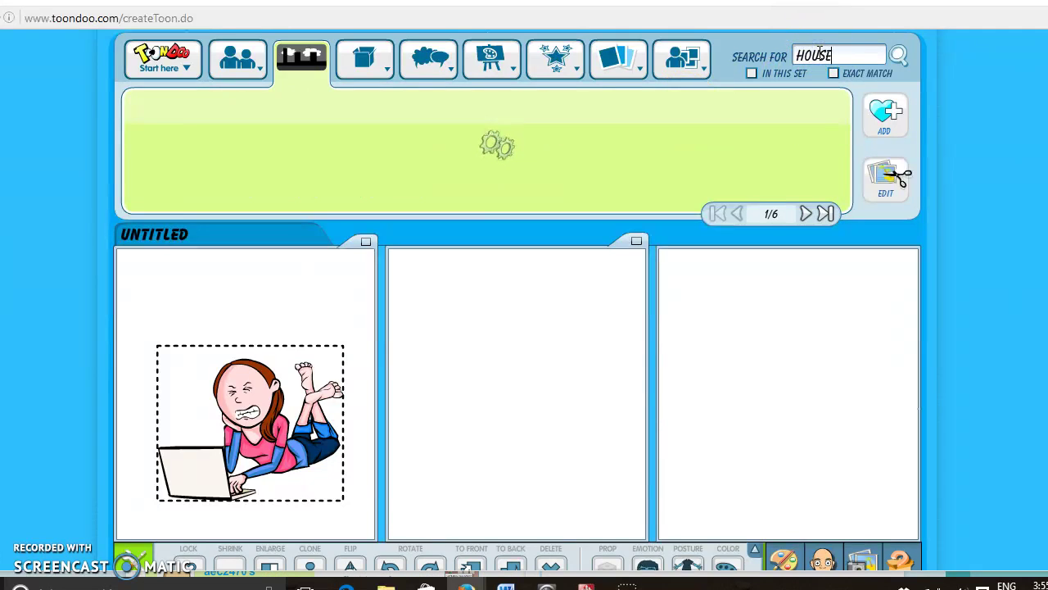
click(267, 148)
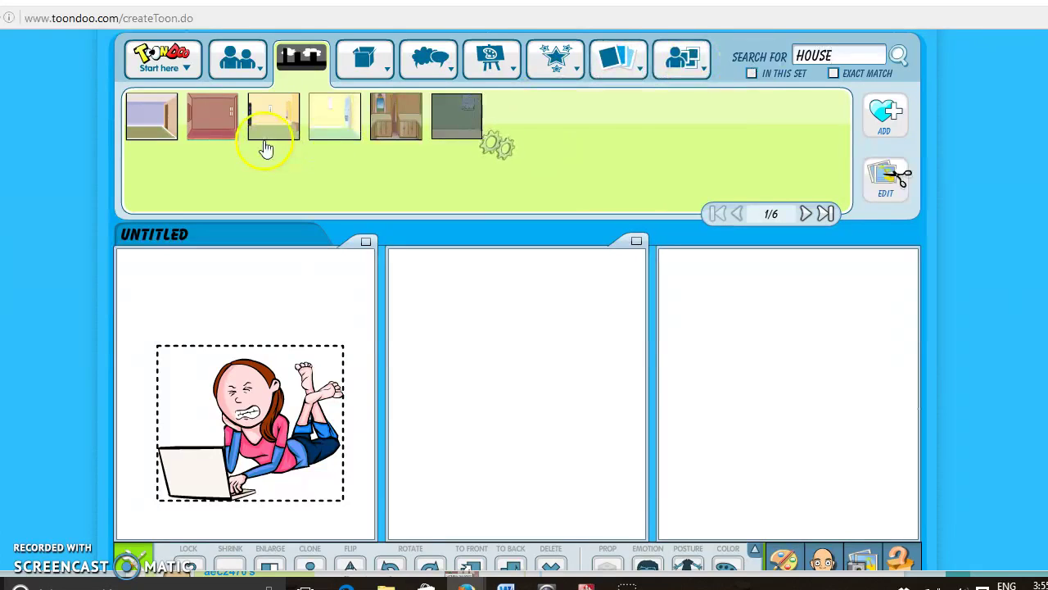
drag(213, 123, 245, 360)
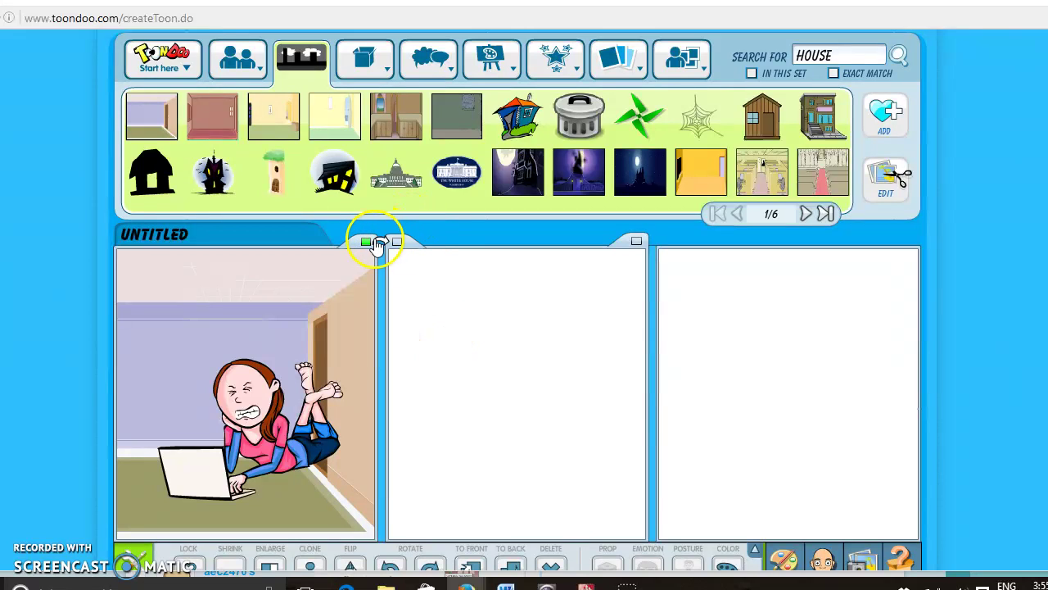
- Copy panel 1's room scene into panel 2 and add a potted plant left of the girl
click(379, 242)
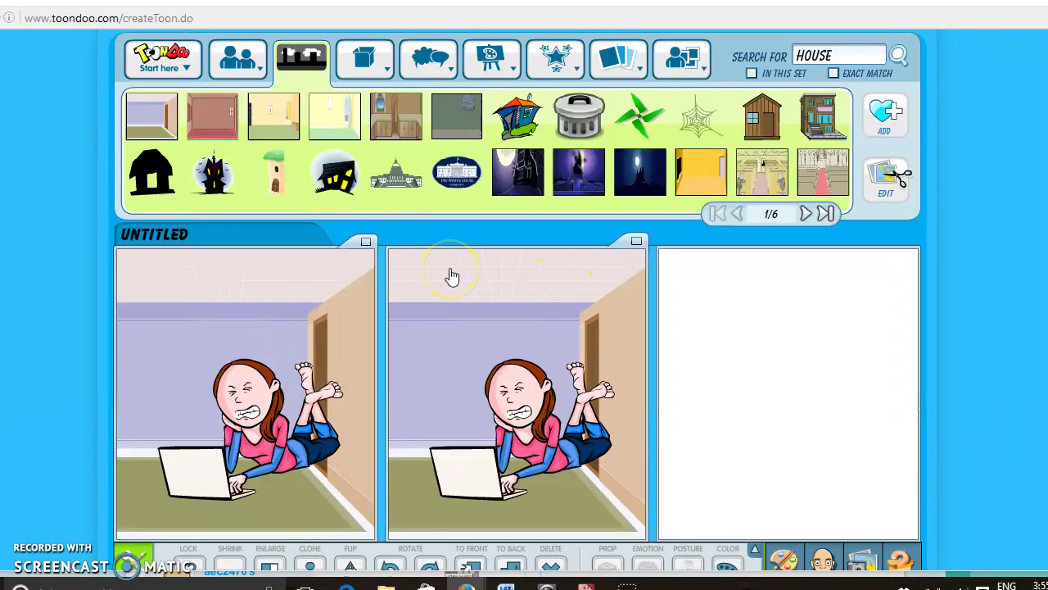
mouse_move(365, 64)
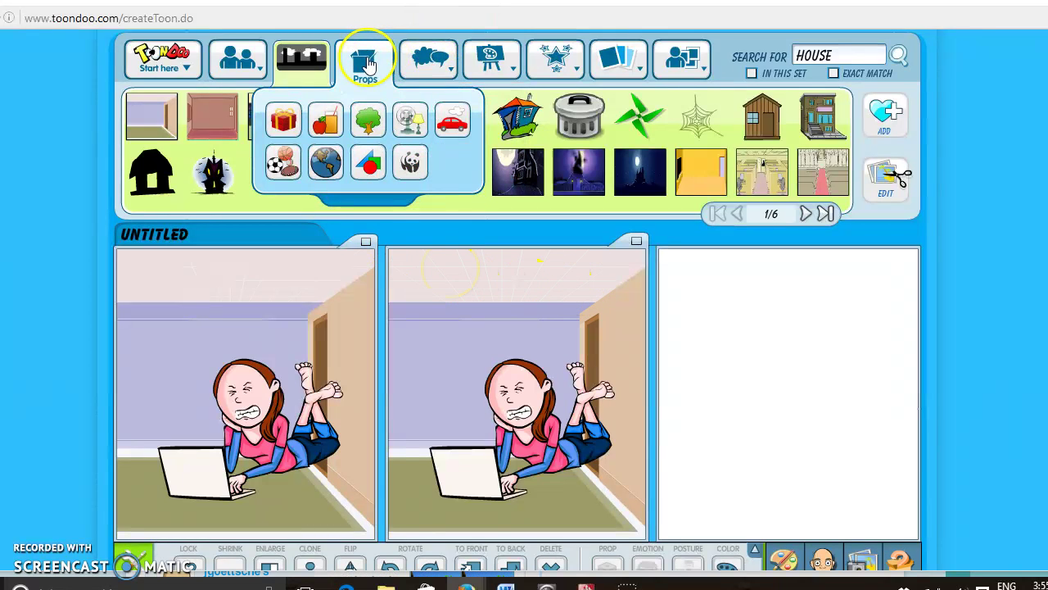
click(382, 131)
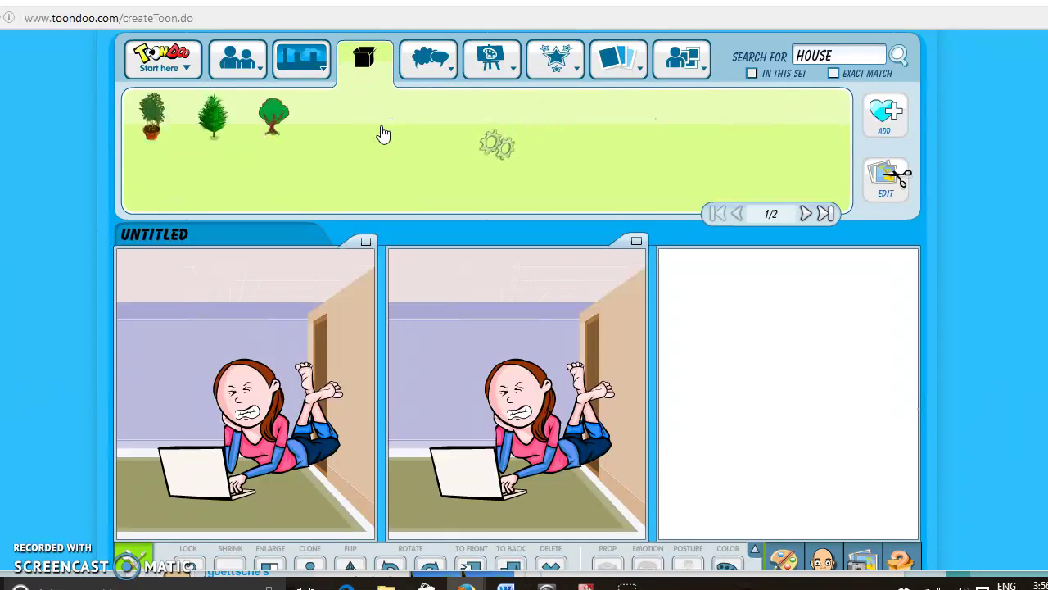
drag(152, 111, 144, 391)
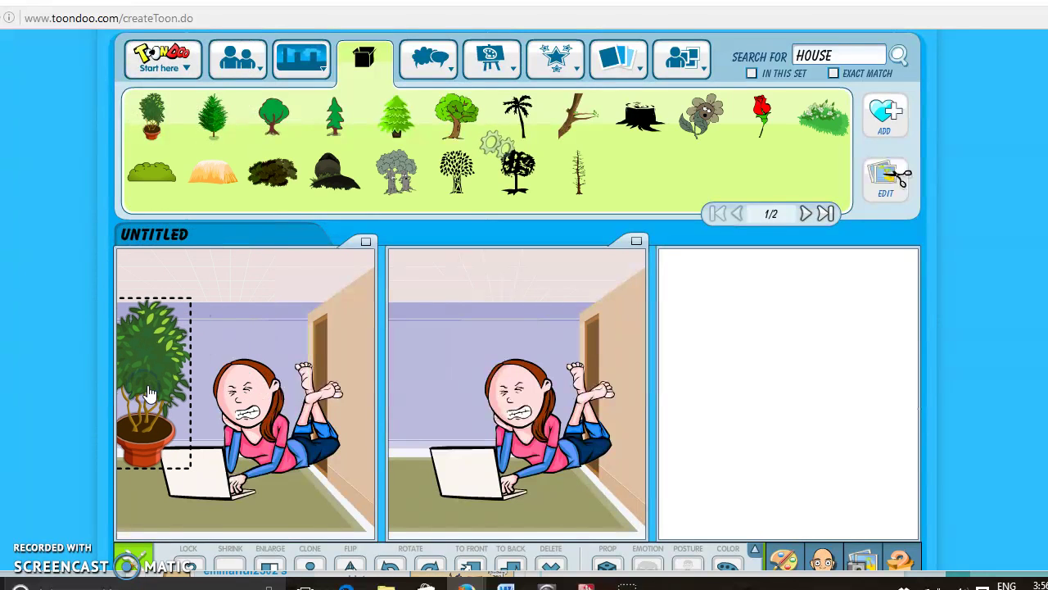
- Copy the potted plant into panel 2 as well
scroll(246, 382, down, 1)
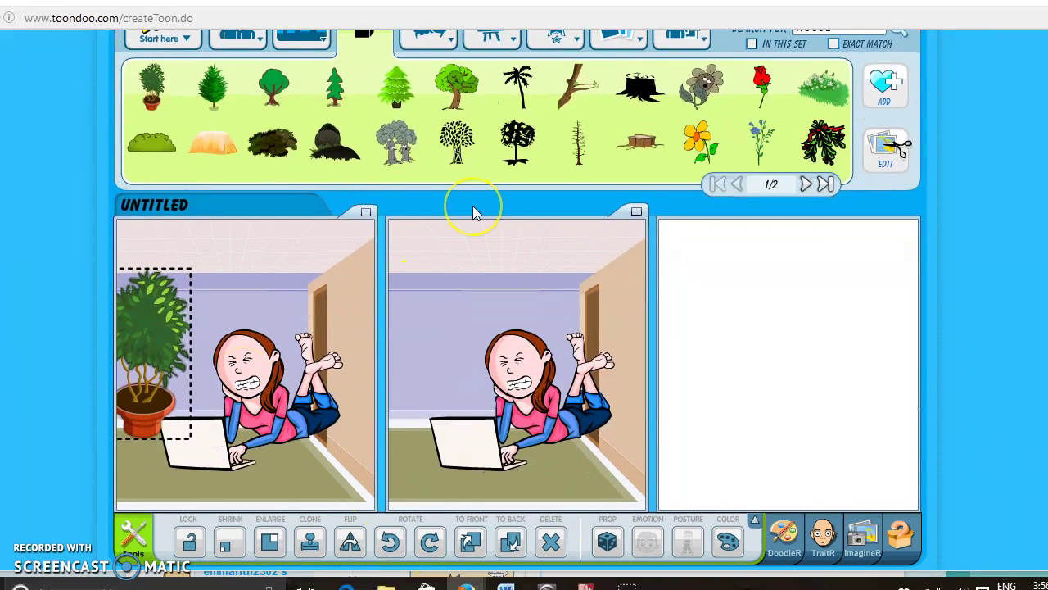
scroll(473, 205, up, 1)
click(376, 246)
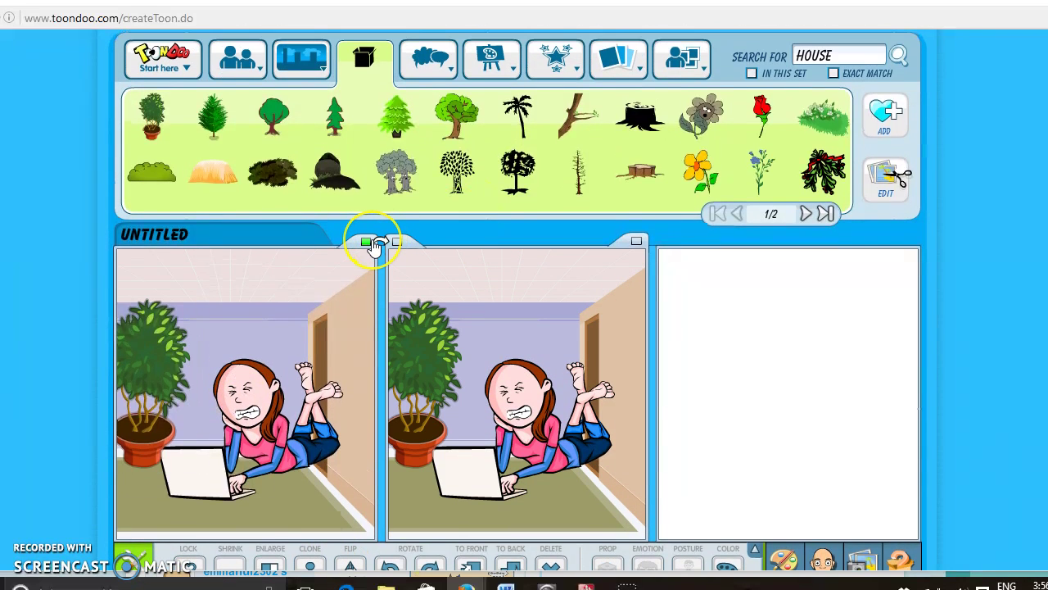
mouse_move(428, 75)
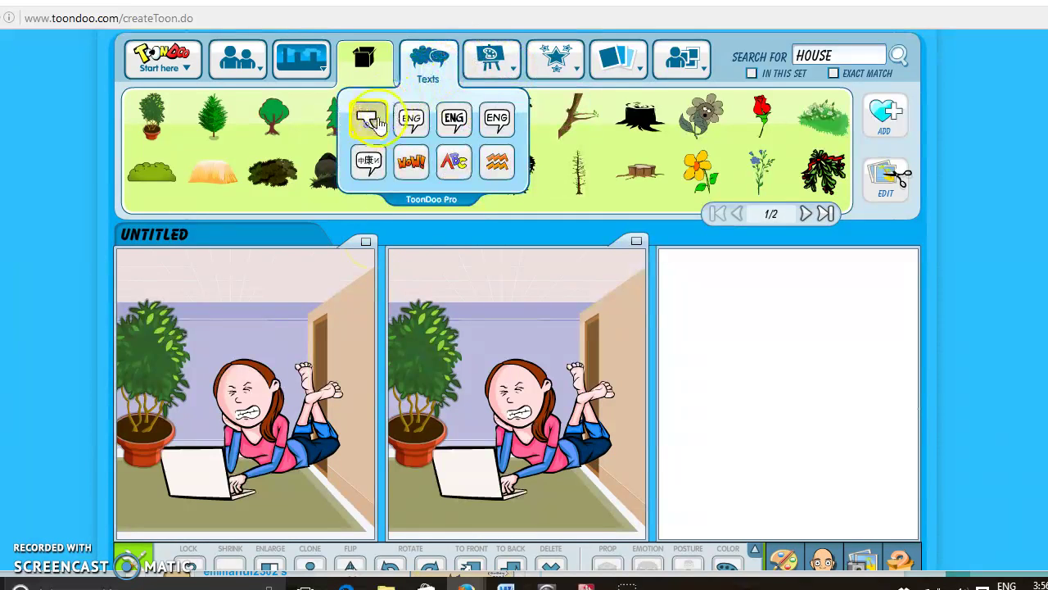
- Add a basic speech bubble with a shortened tail reading 'Ugh!' above the girl in panel 1
click(428, 66)
click(376, 115)
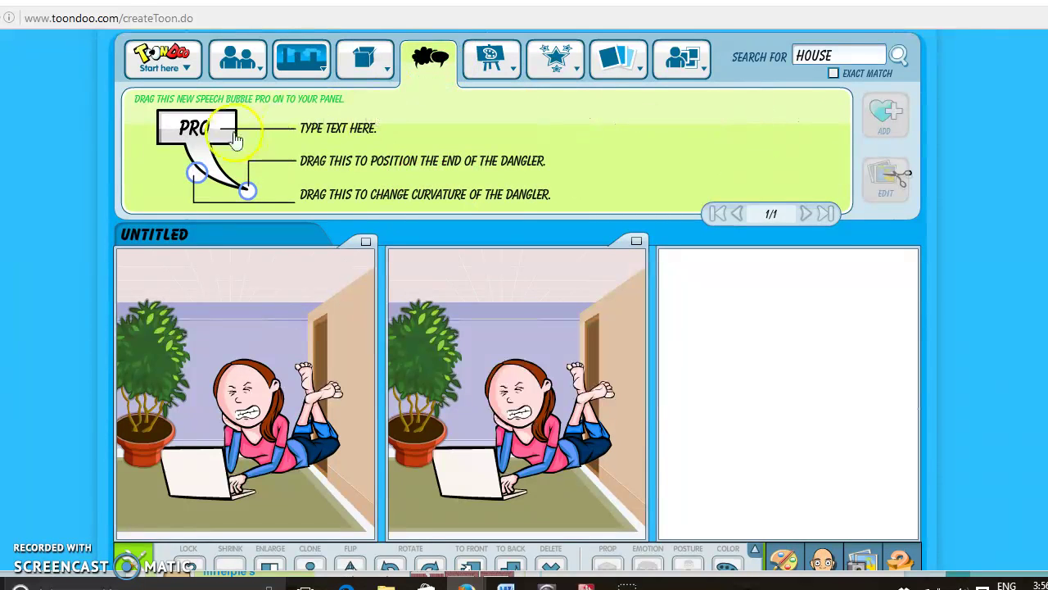
drag(220, 137, 182, 315)
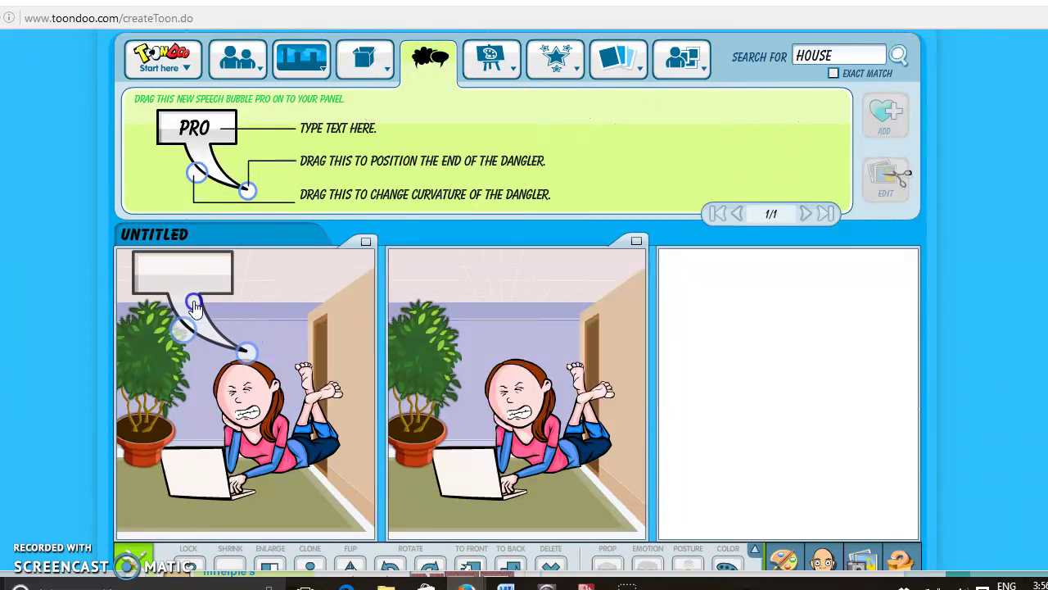
drag(238, 351, 203, 328)
click(254, 317)
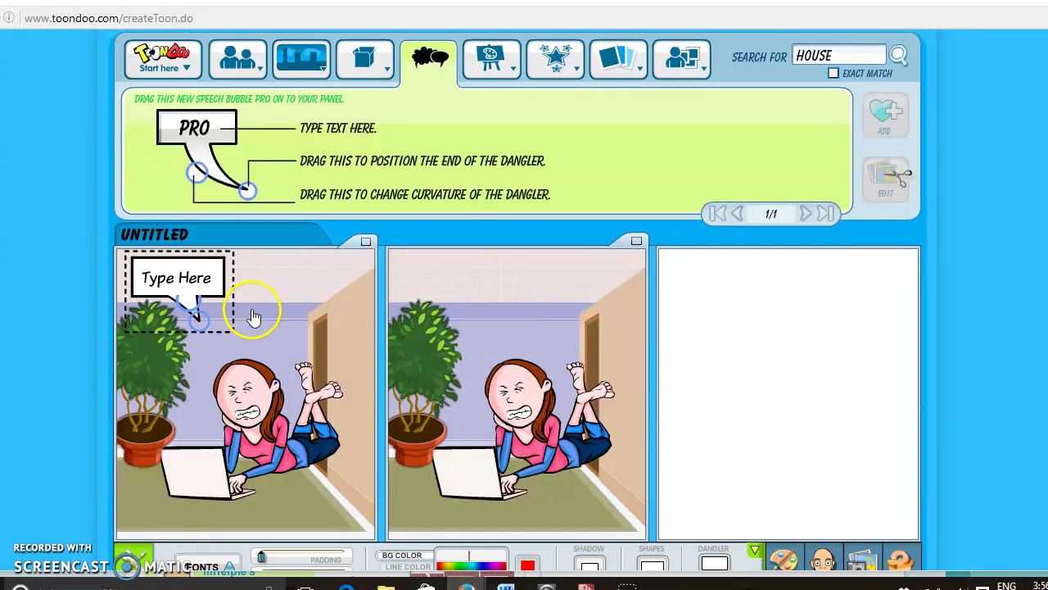
click(227, 276)
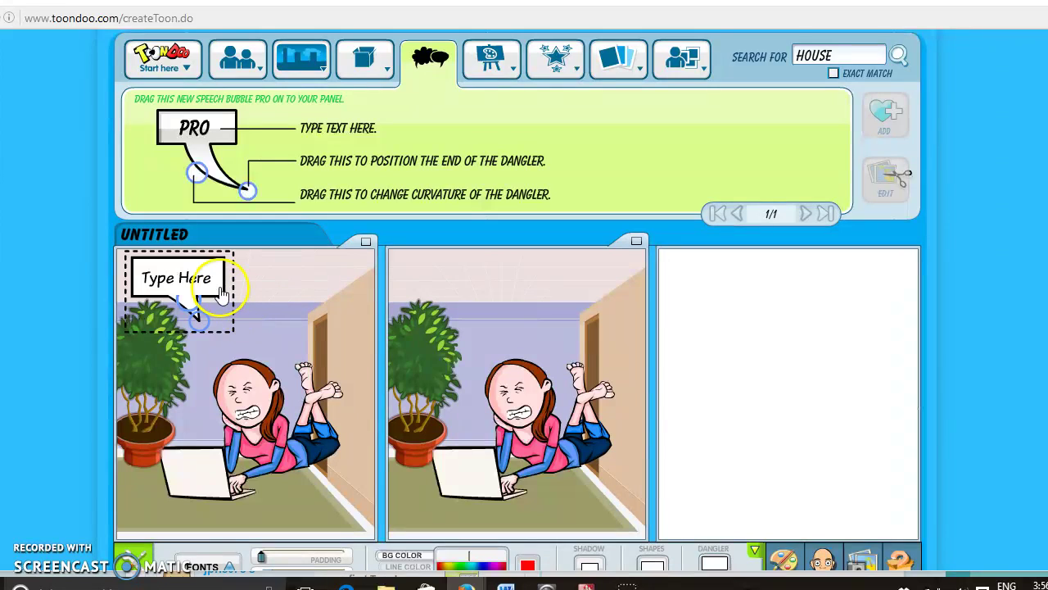
drag(210, 279, 141, 278)
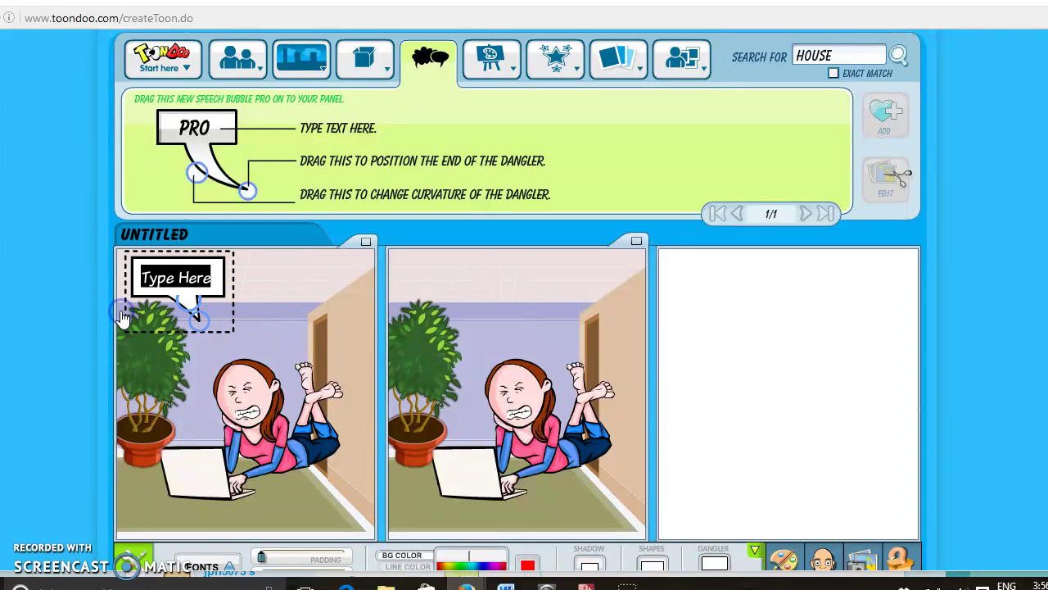
text(Ugh!)
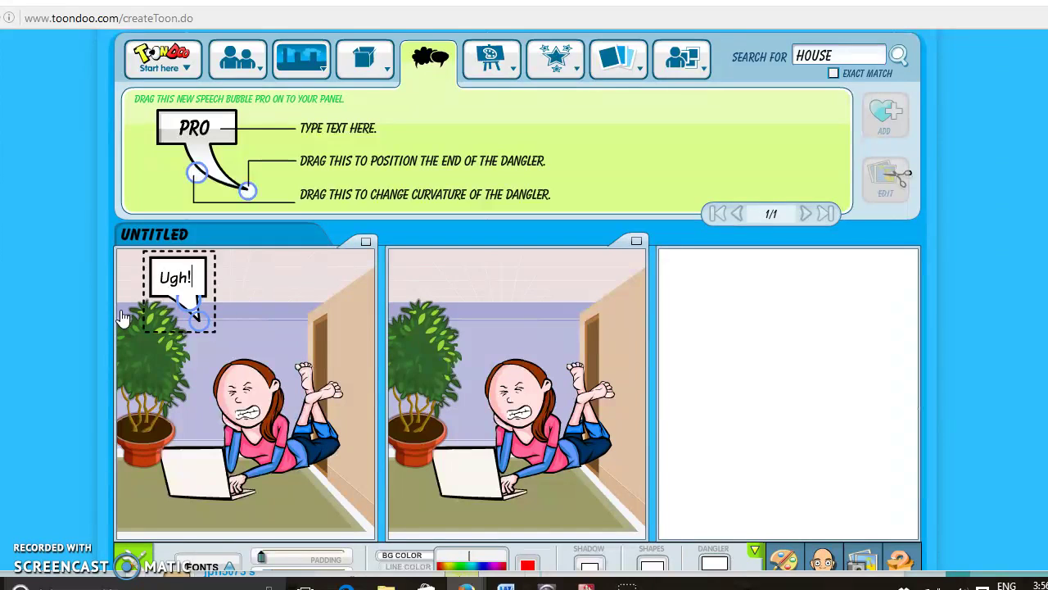
- Rename the comic title from UNTITLED to 'HOMEWORK'
click(211, 234)
drag(203, 234, 103, 238)
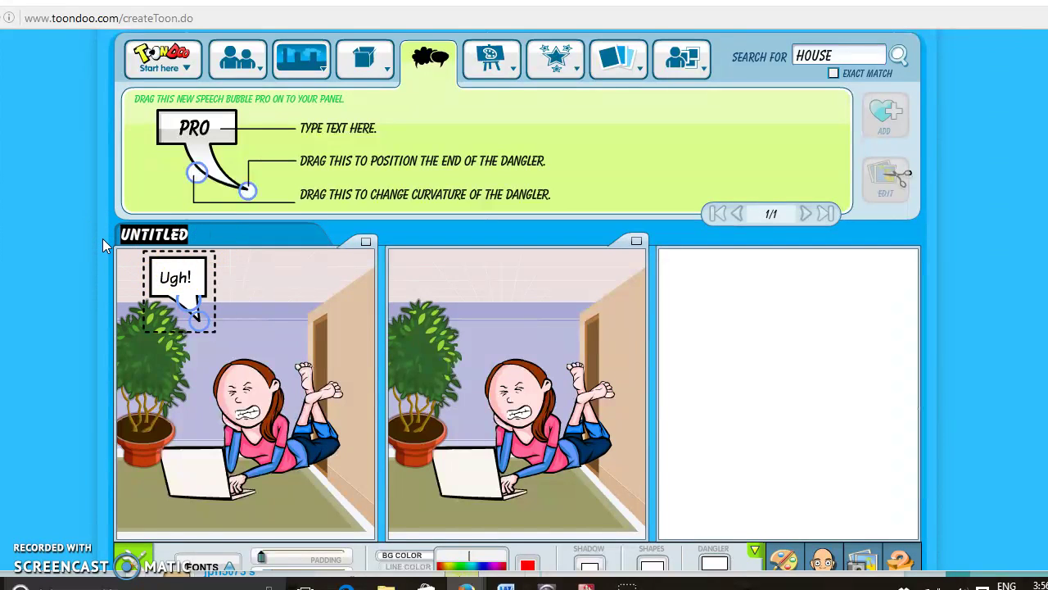
text(HO)
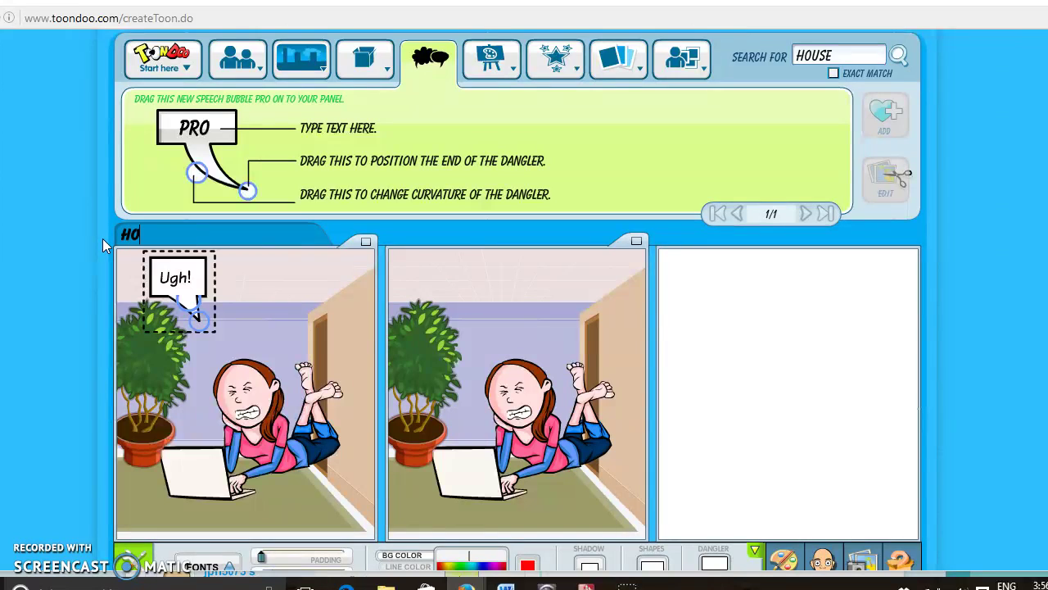
text(MEWORK)
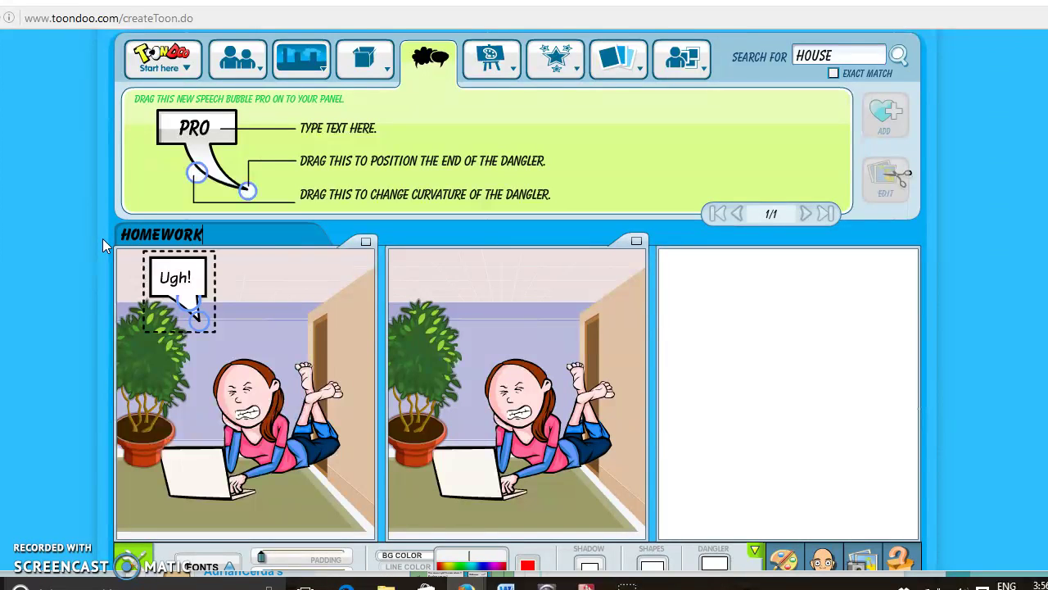
- Place an empty ENG-style thought bubble above the girl's head in panel 2
click(438, 82)
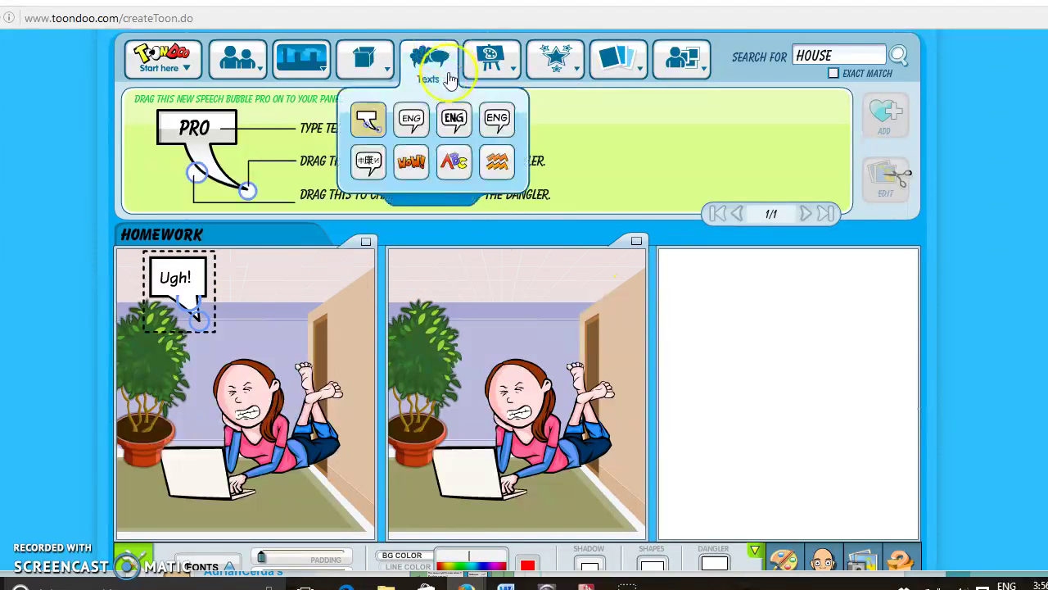
click(416, 130)
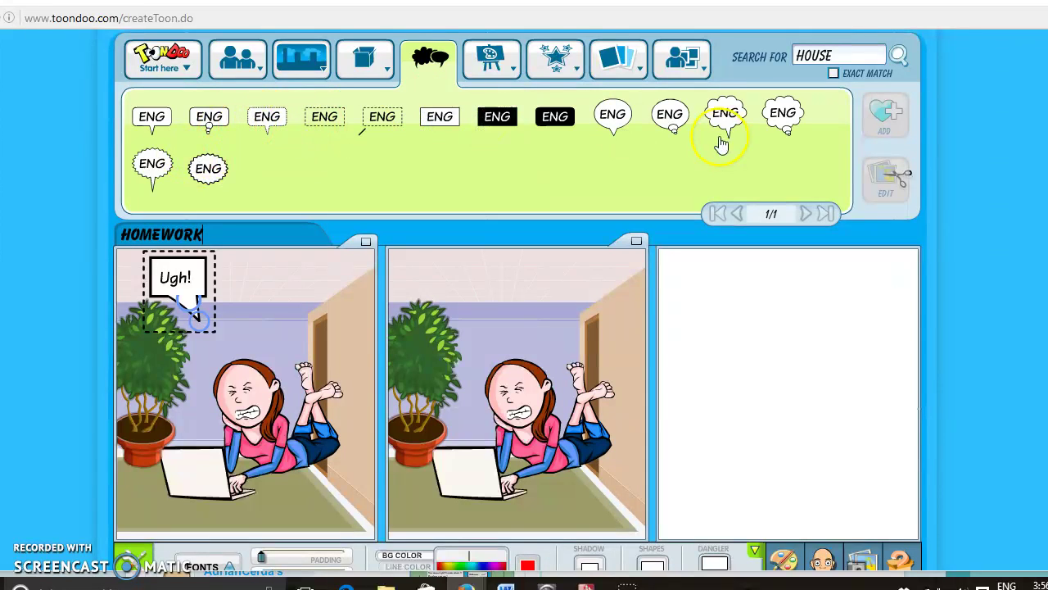
drag(667, 118, 611, 274)
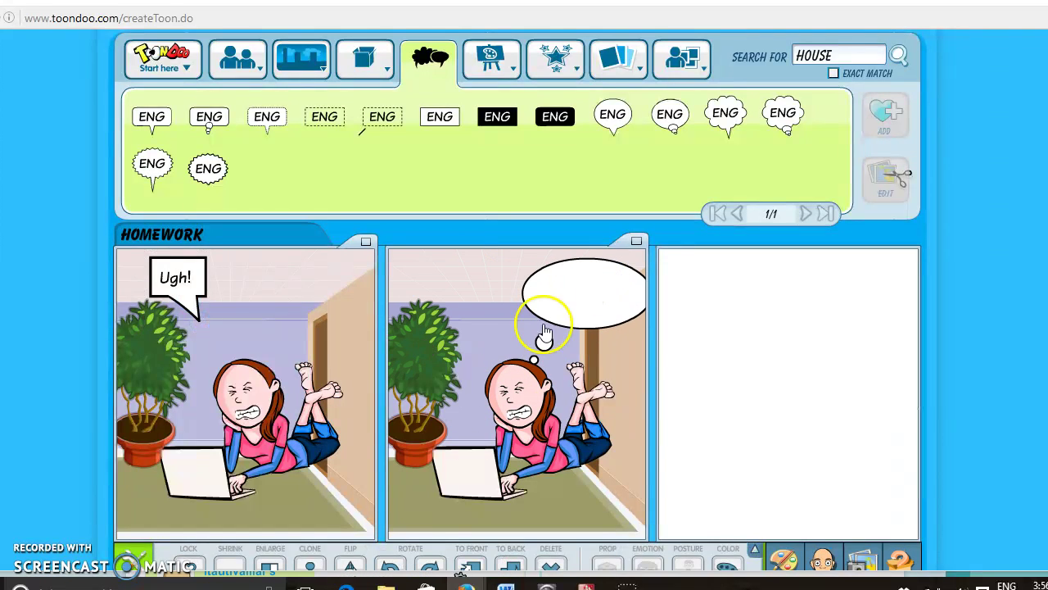
click(580, 298)
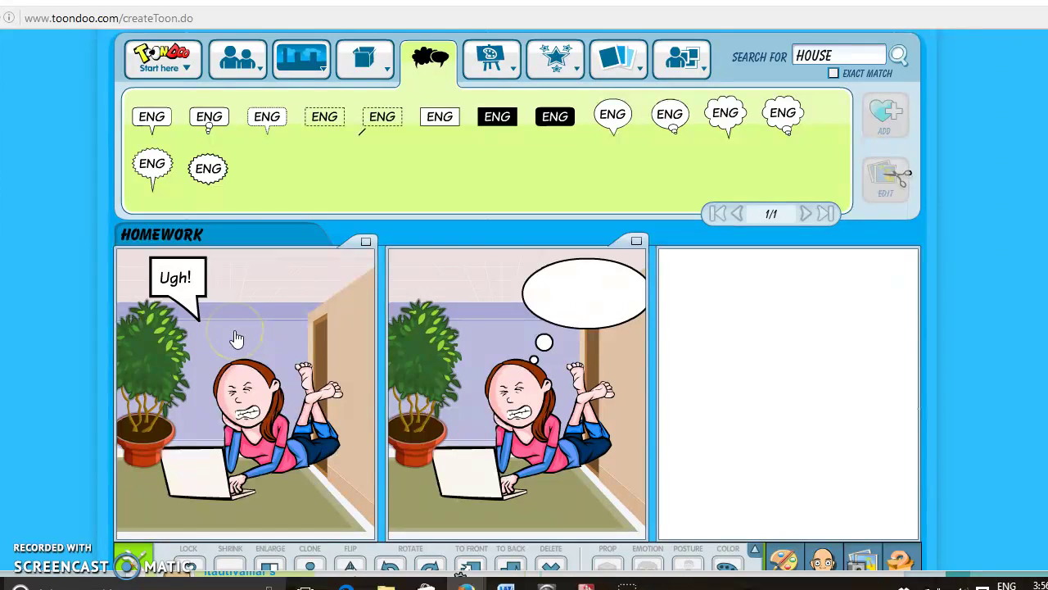
mouse_move(486, 65)
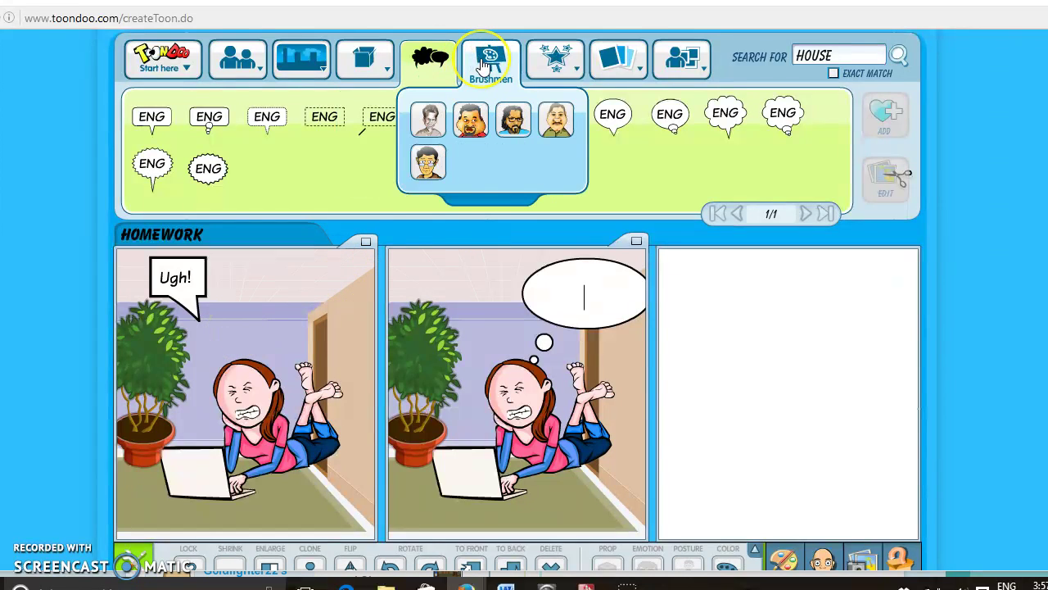
- Drag the dark fireworks clipart from the Celebration collection into the third panel
click(472, 121)
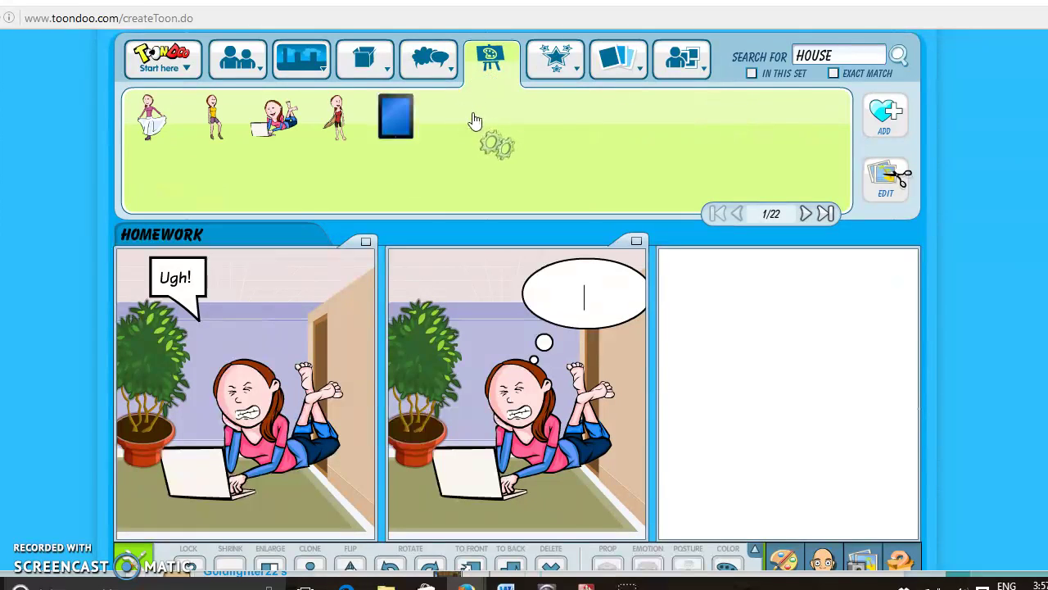
mouse_move(487, 70)
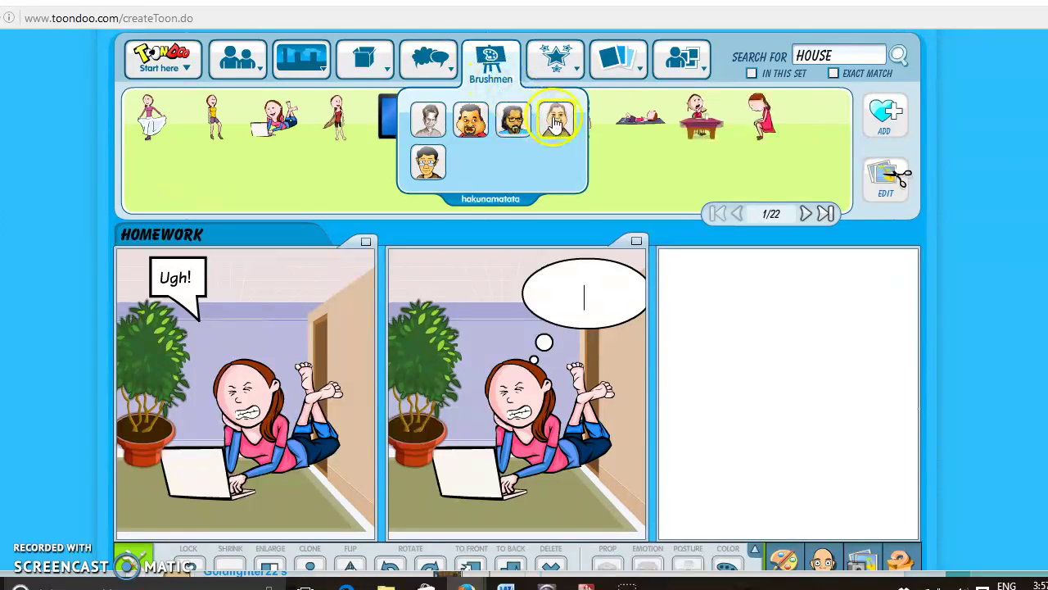
mouse_move(561, 47)
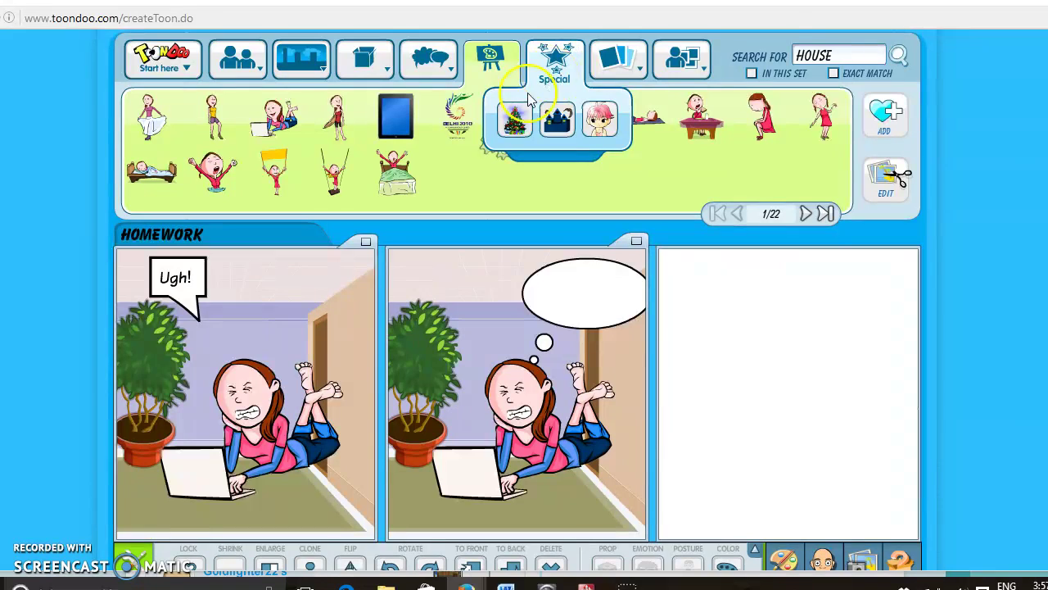
click(514, 117)
mouse_move(616, 76)
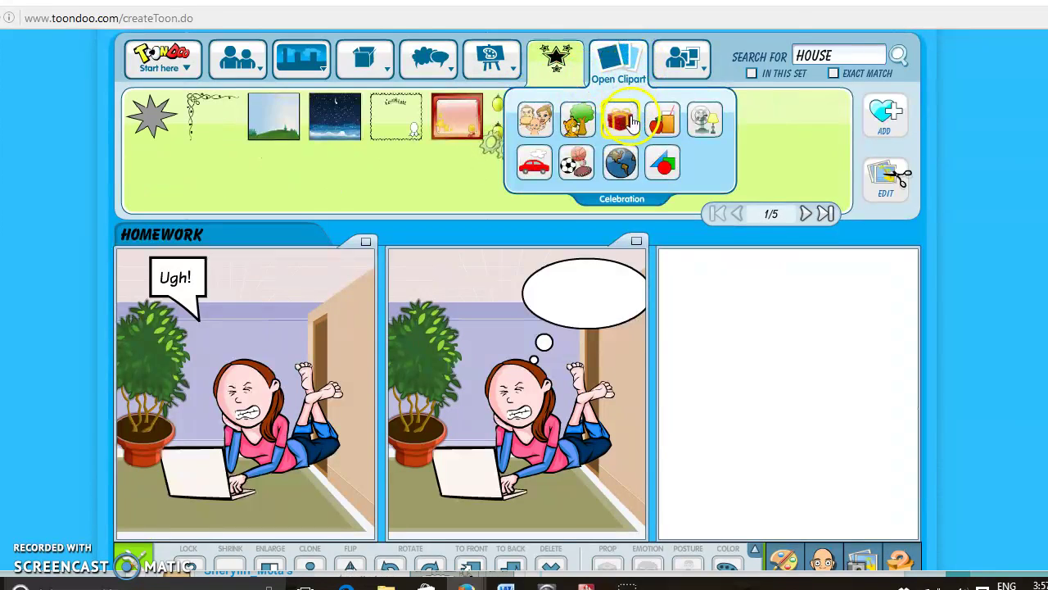
click(631, 119)
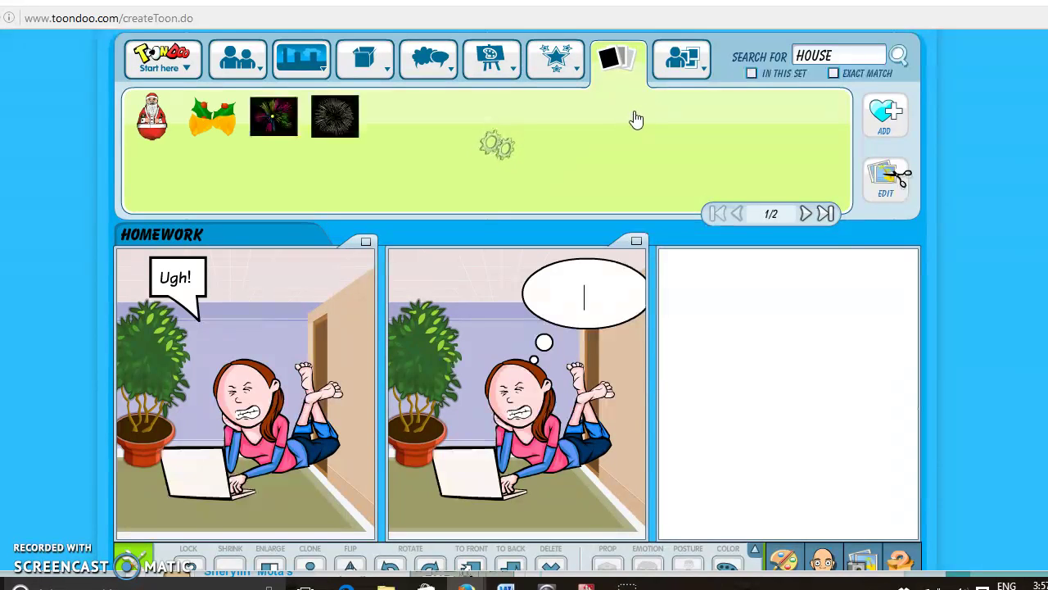
drag(335, 115, 832, 407)
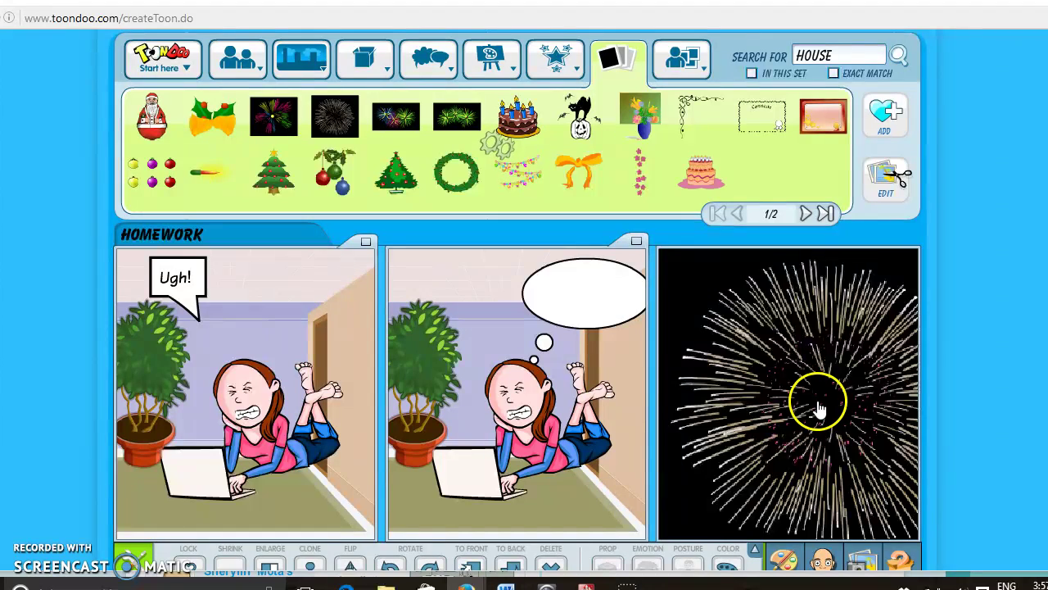
mouse_move(672, 47)
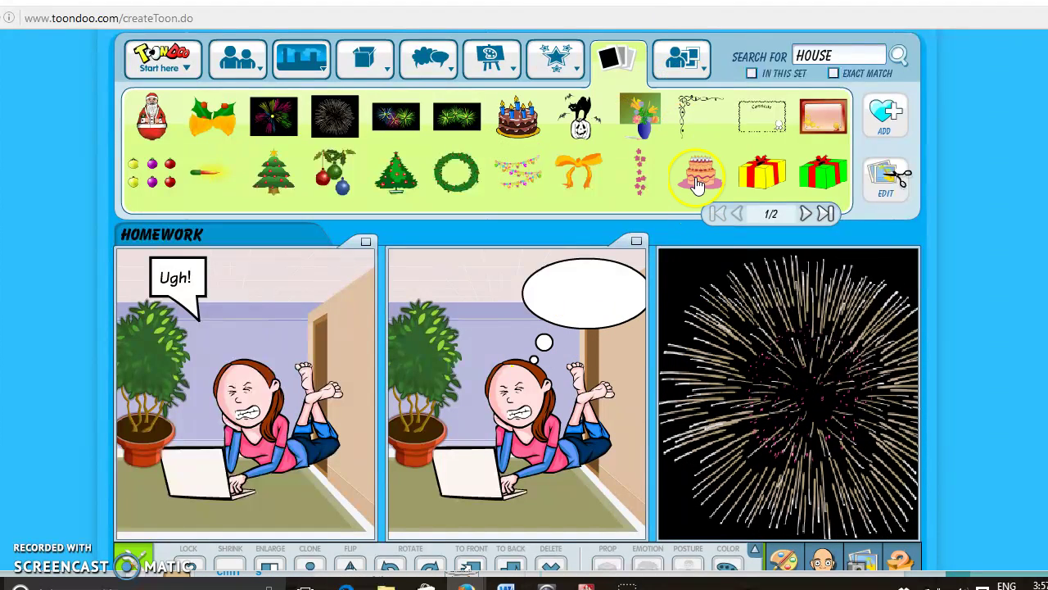
mouse_move(691, 66)
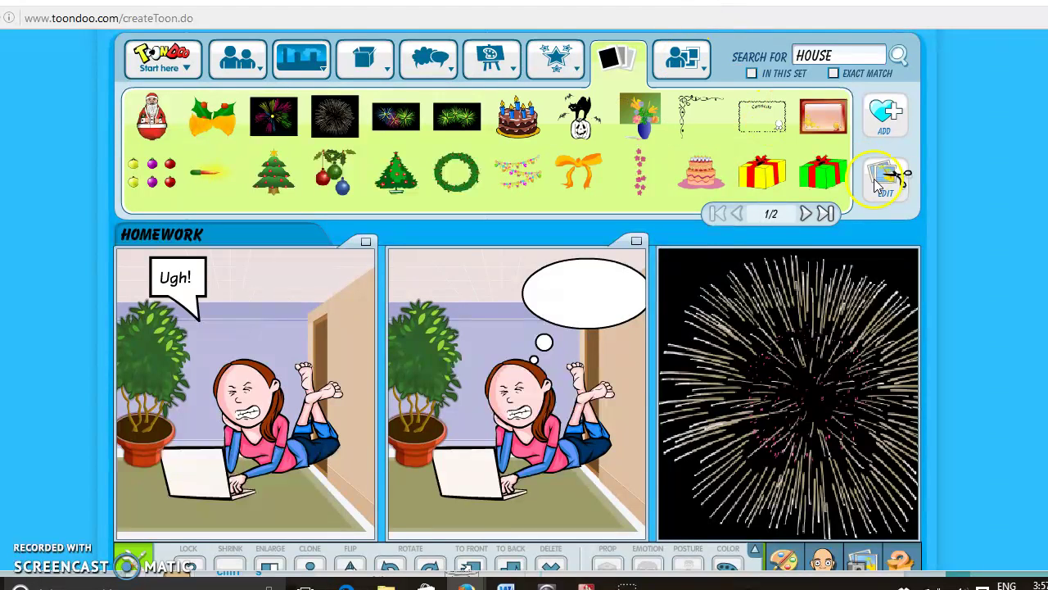
- Recolour panel 2's room backdrop grey and drag its empty thought bubble out
scroll(731, 439, down, 1)
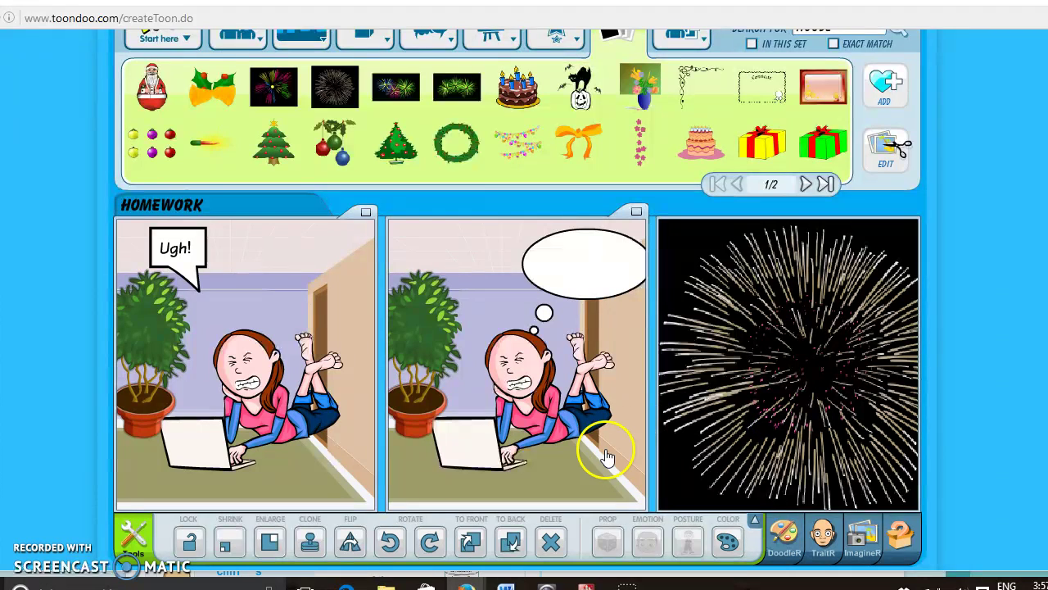
click(603, 454)
click(726, 543)
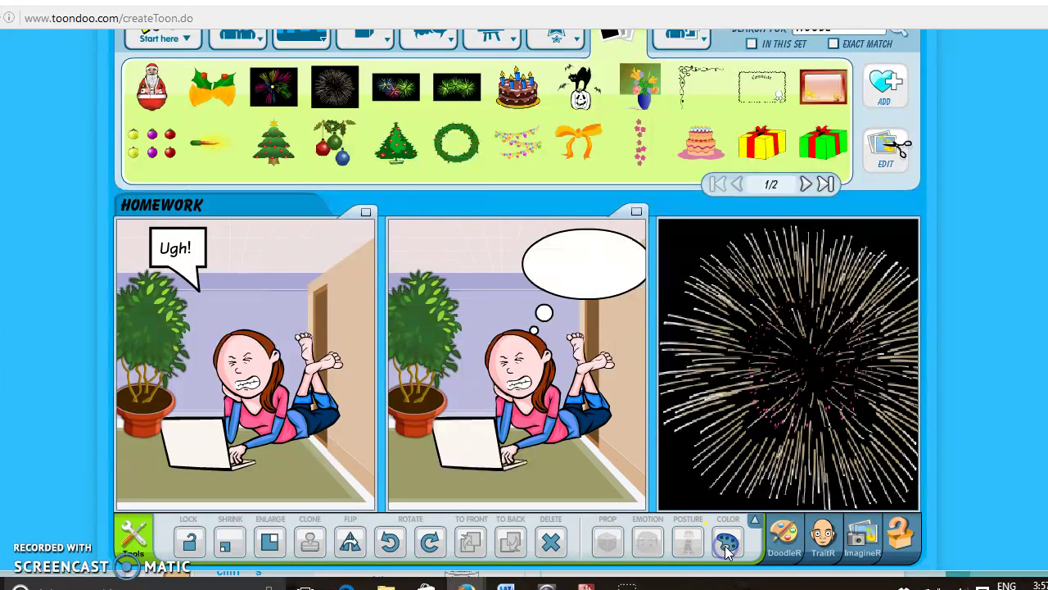
click(729, 544)
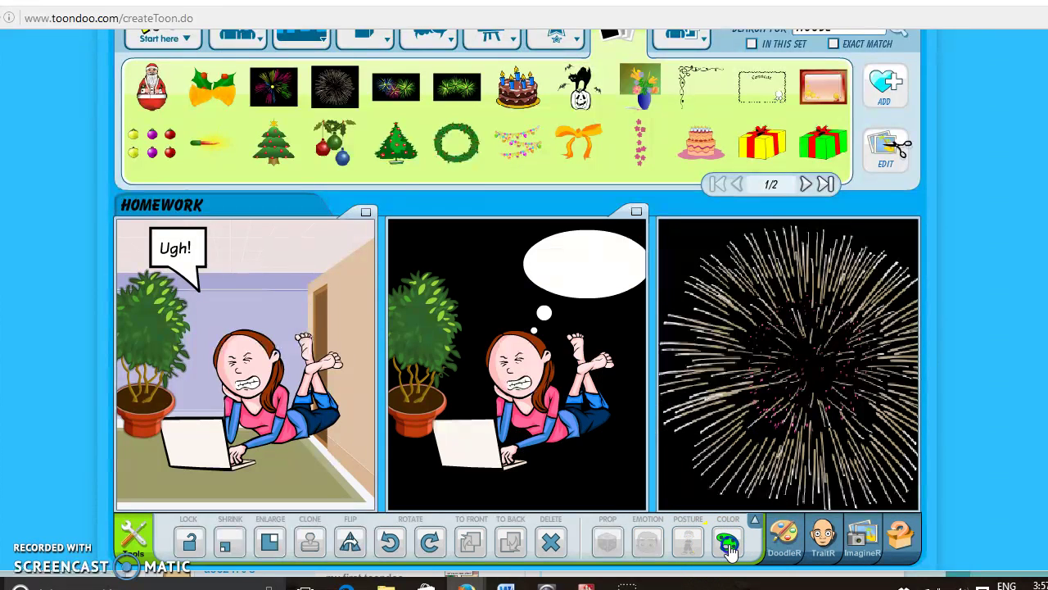
click(729, 544)
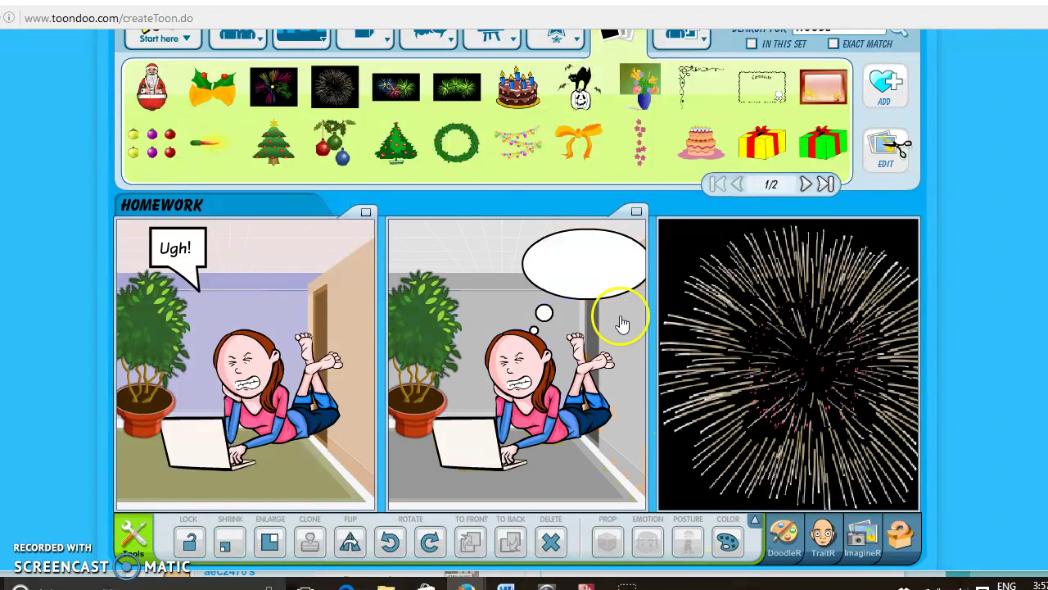
scroll(624, 329, up, 1)
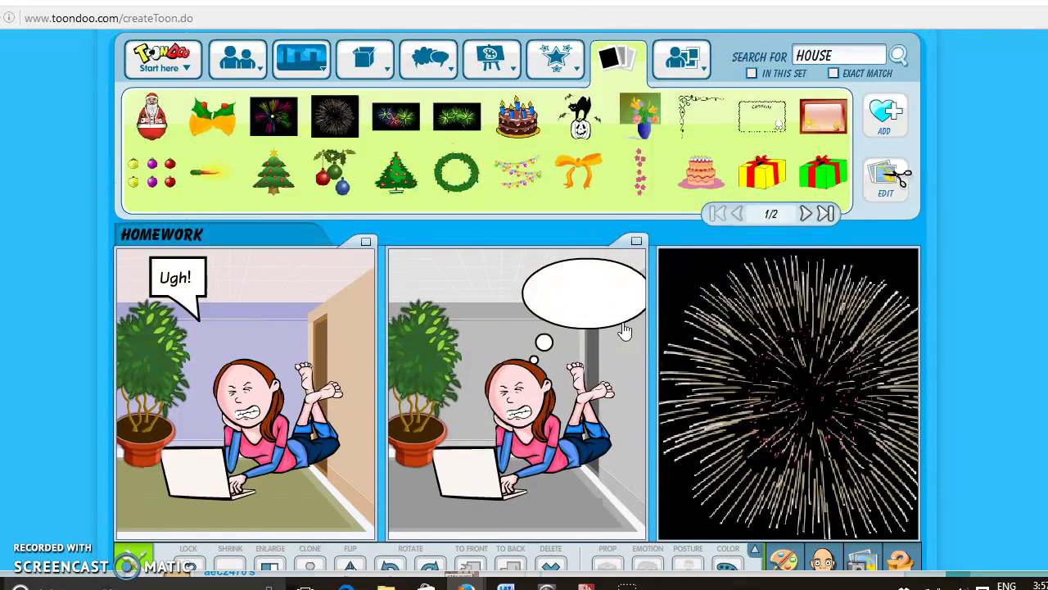
drag(624, 329, 599, 234)
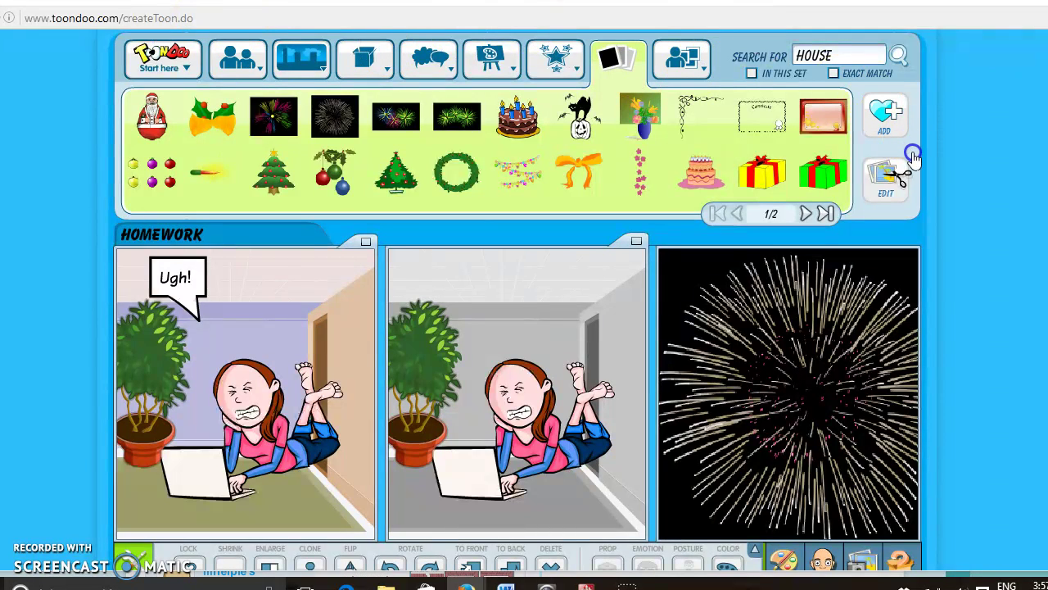
- Save the comic, entering the description 'Girl at computer' and the tag 'homework'
click(843, 269)
click(188, 81)
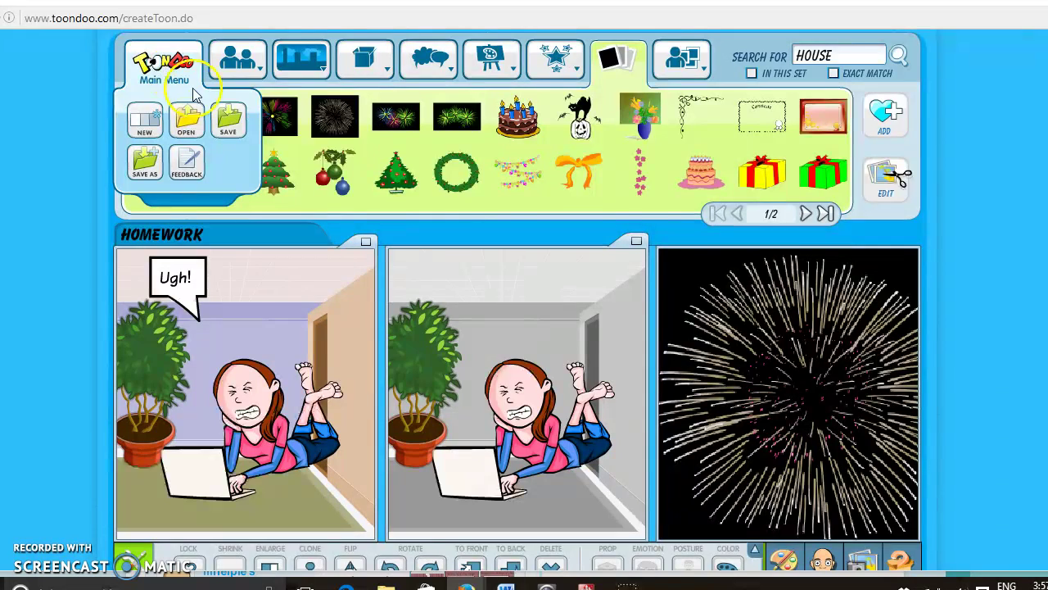
click(229, 122)
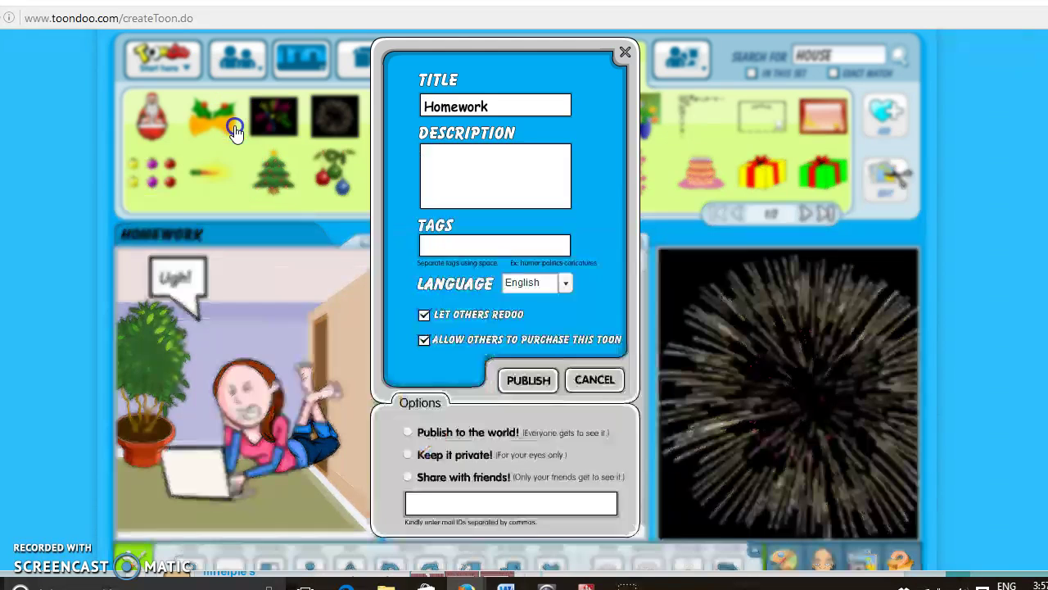
click(473, 180)
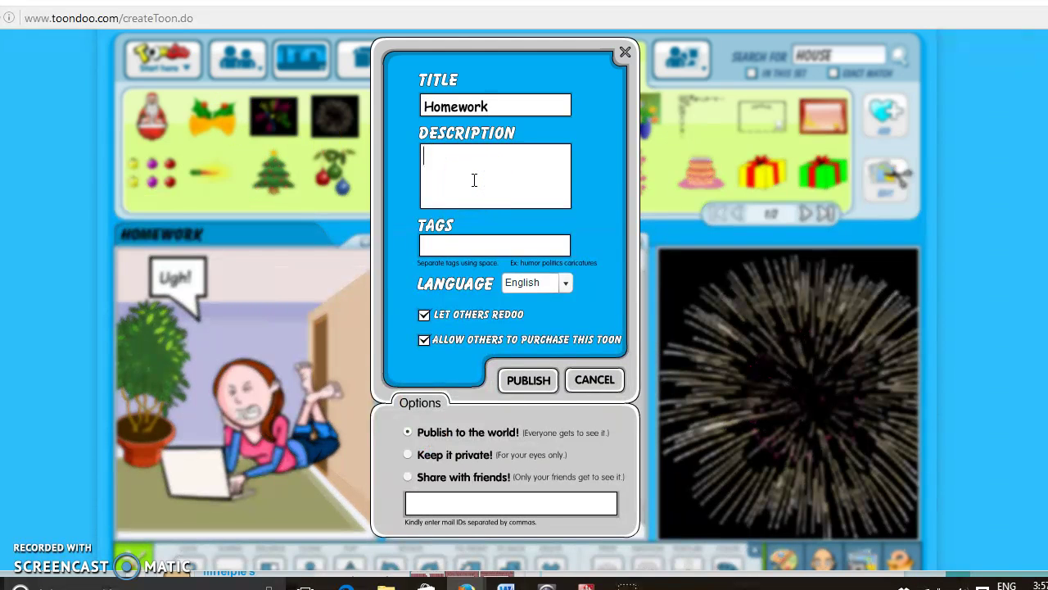
text(Girl at computer)
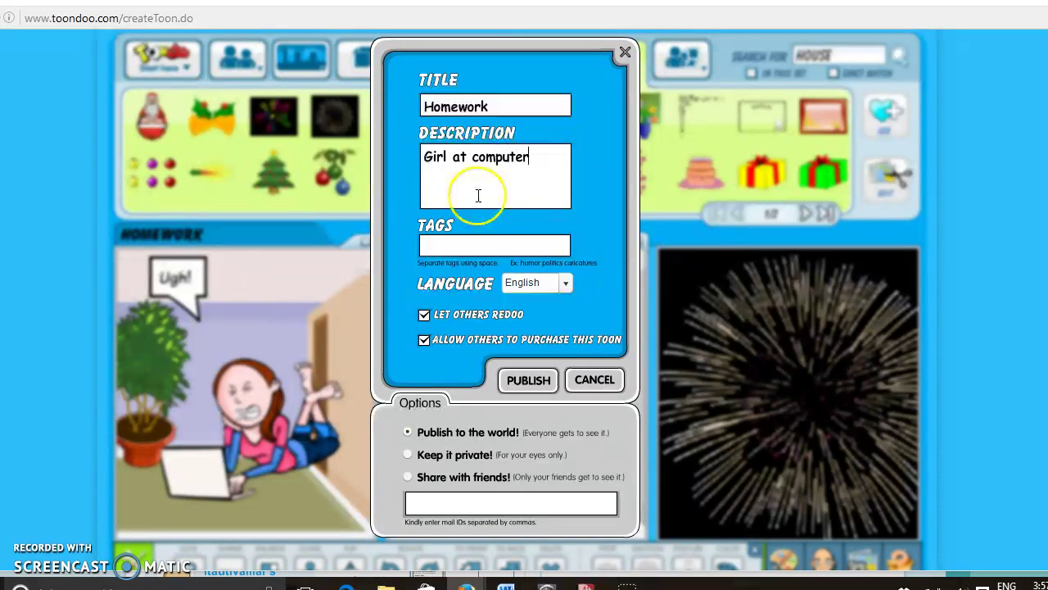
click(480, 242)
text(homework)
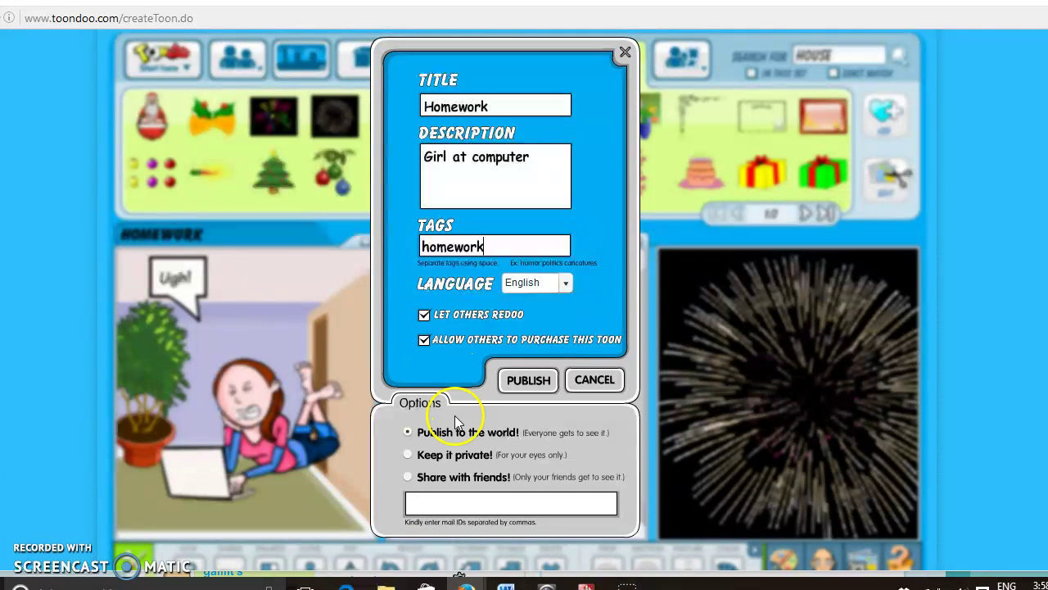
- Set the comic to Keep it private! and publish it
click(458, 460)
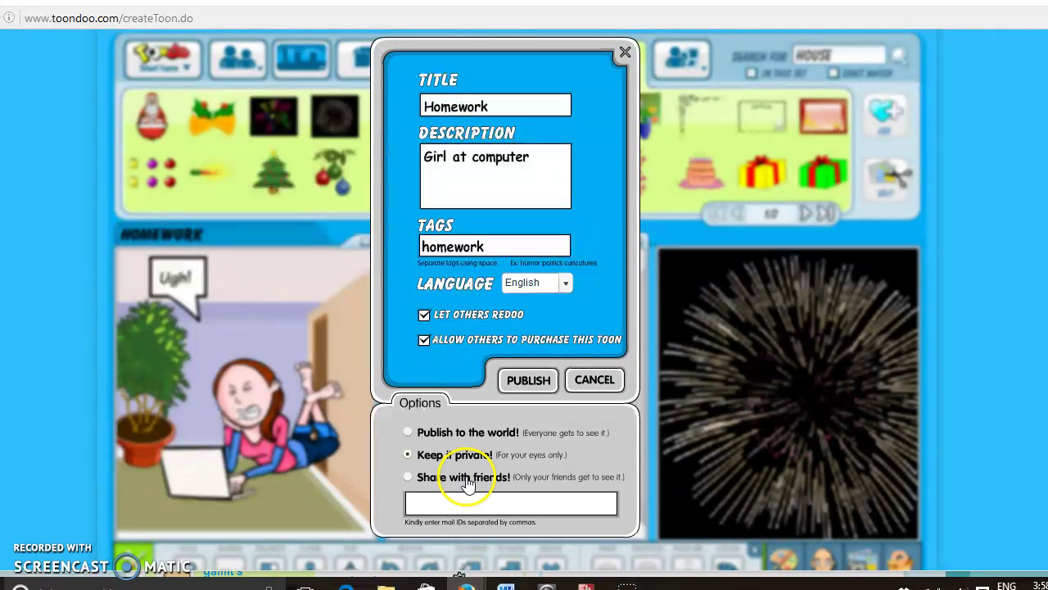
click(466, 483)
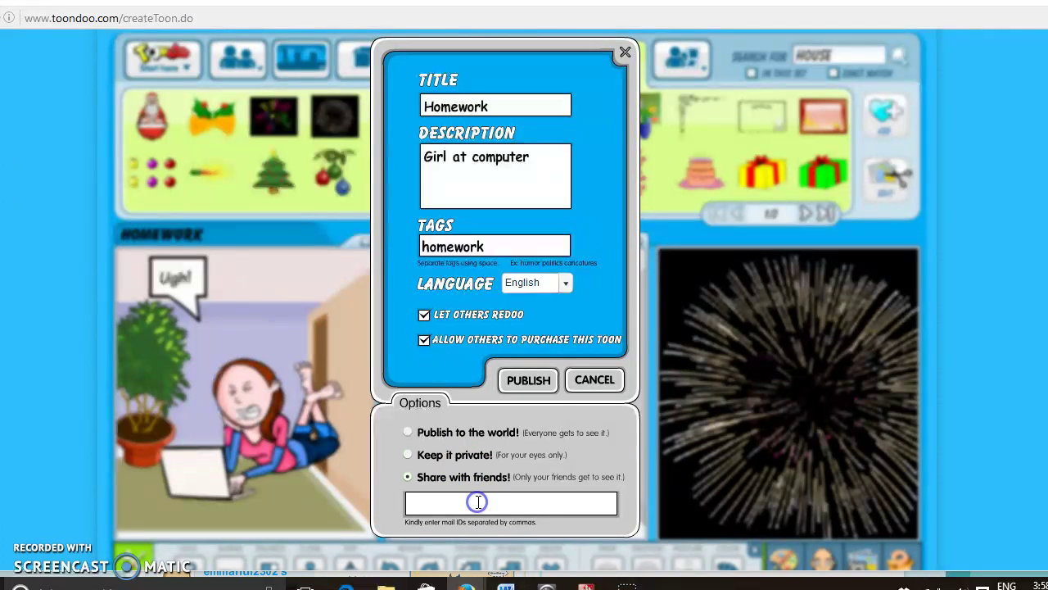
click(477, 499)
click(529, 381)
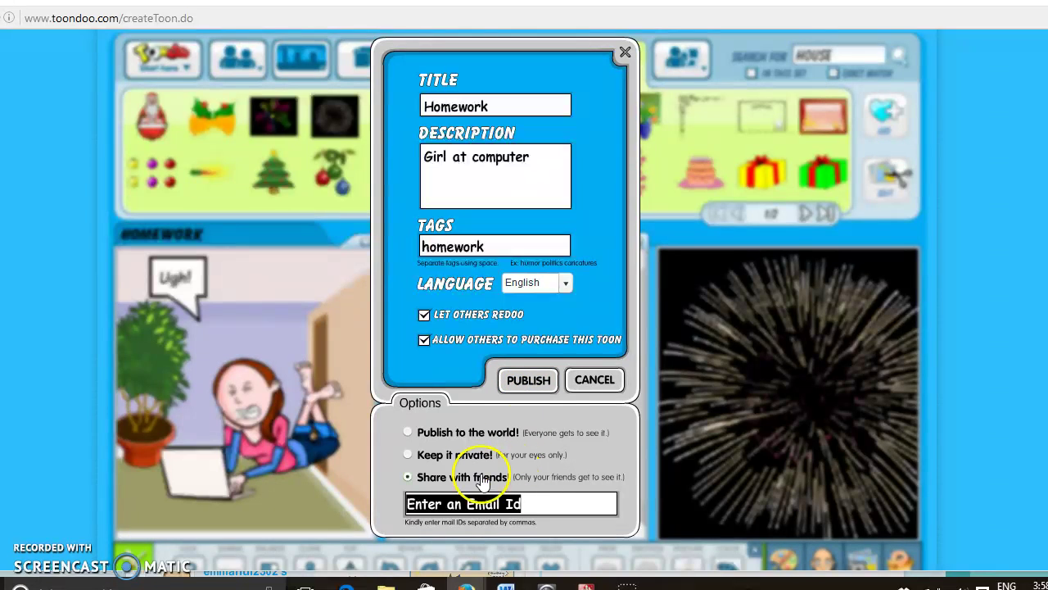
click(458, 454)
click(523, 385)
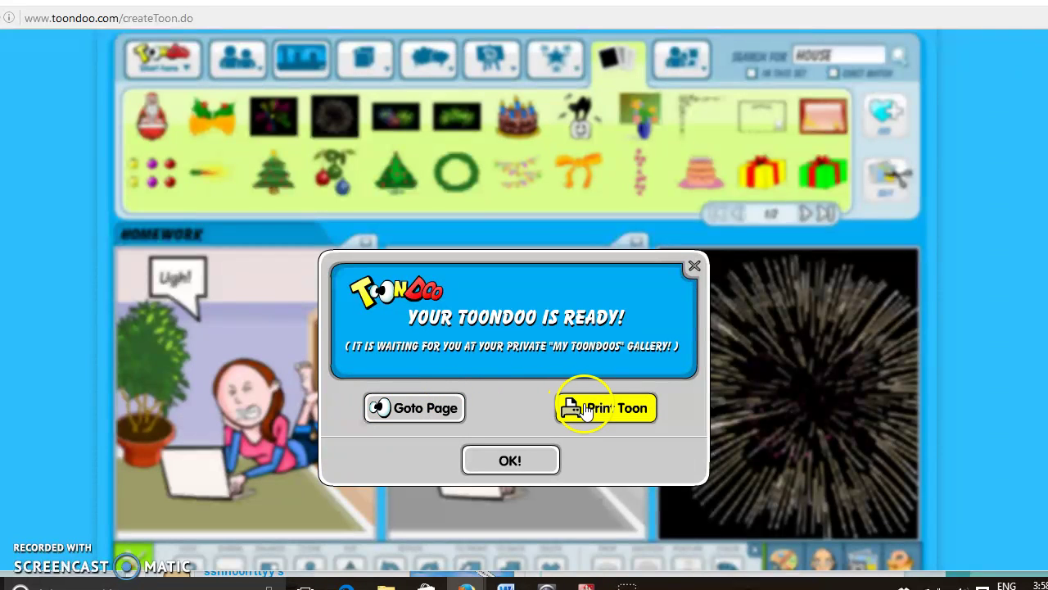
- Leave the editor for the Homework comic's own page and scroll through its panels and details
click(445, 401)
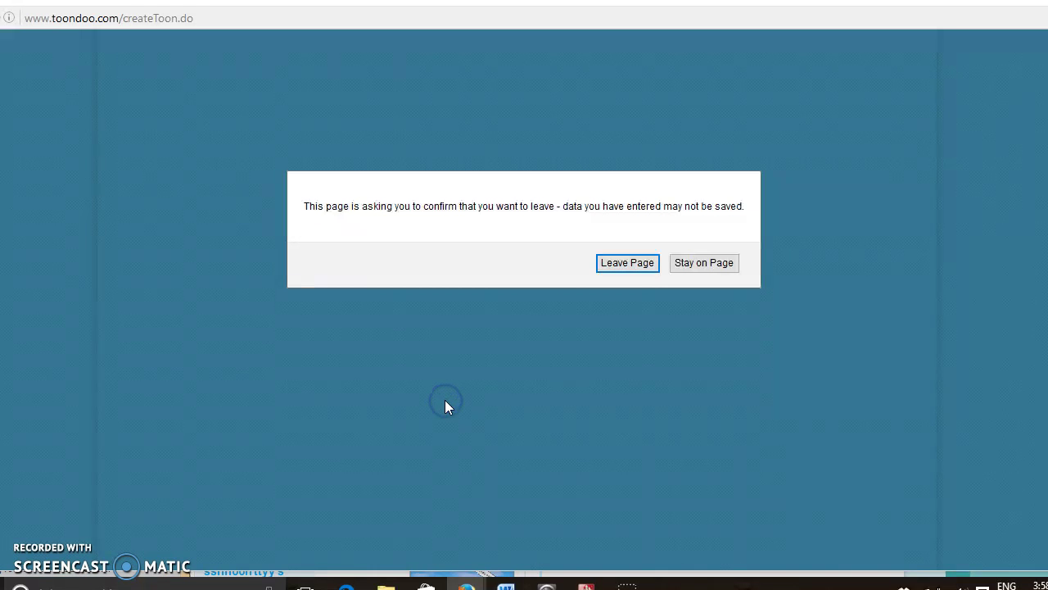
click(630, 268)
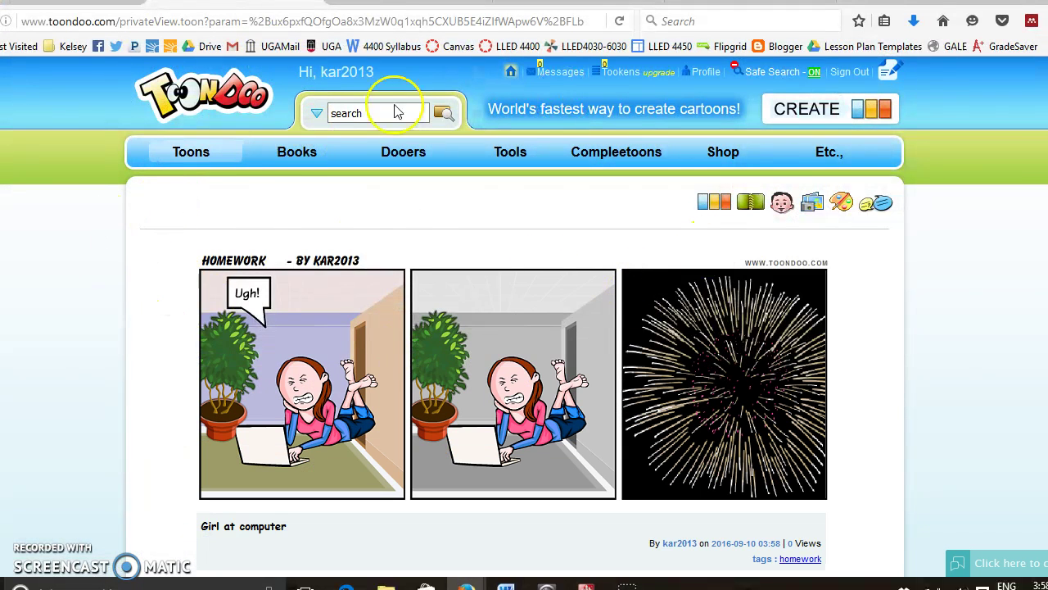
scroll(172, 214, down, 5)
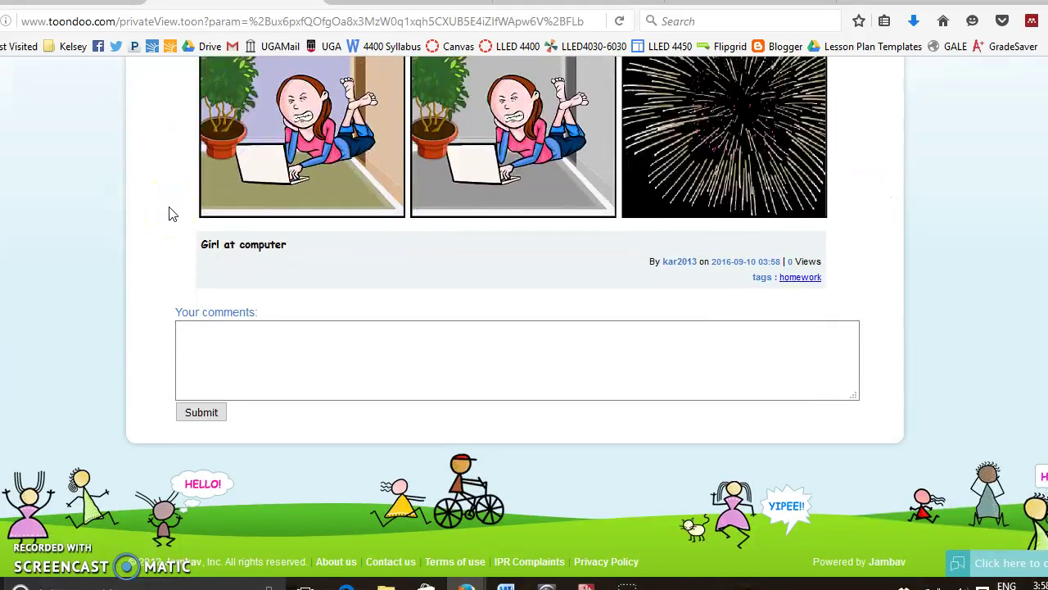
scroll(172, 214, up, 4)
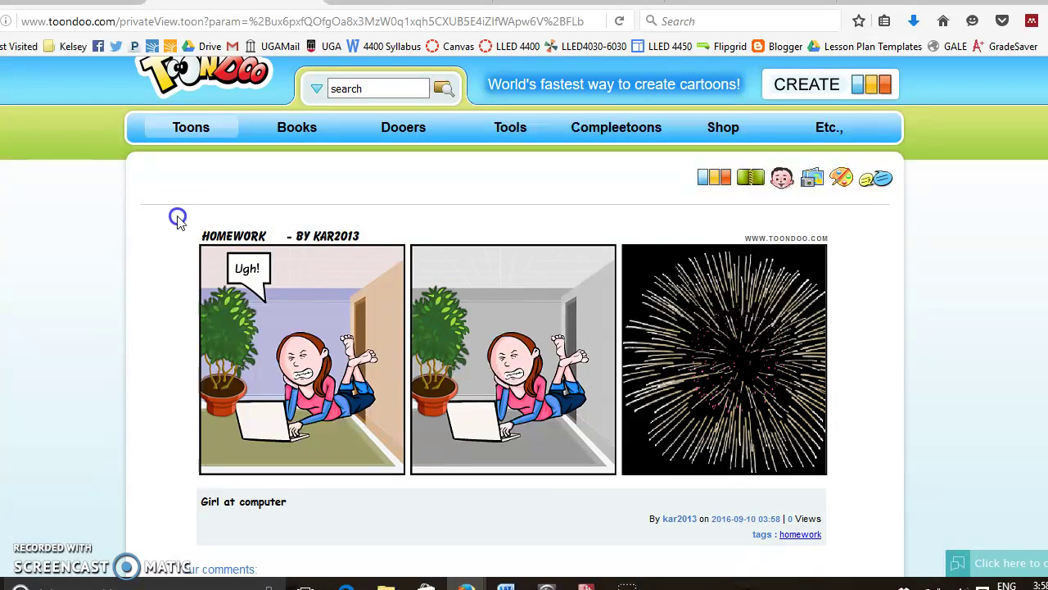
drag(173, 218, 40, 545)
click(38, 554)
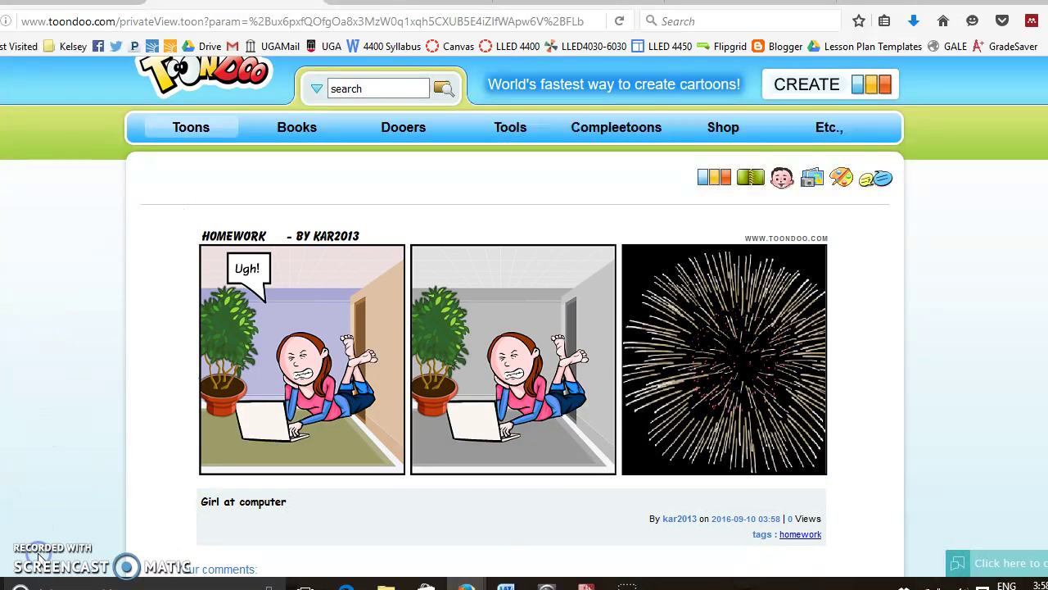